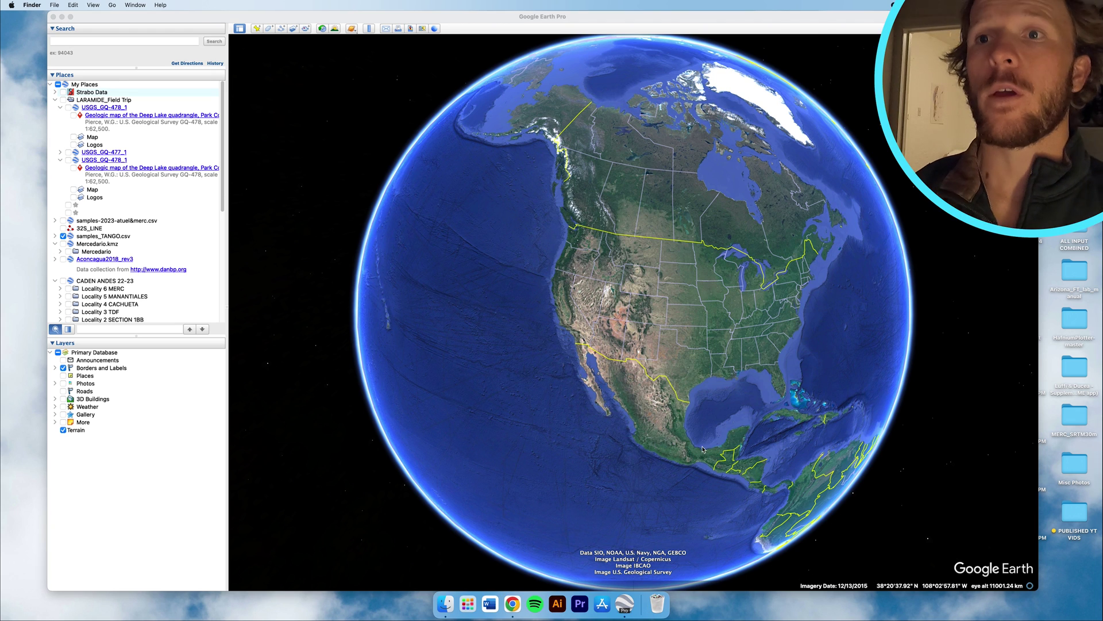
Rotate and zoom the globe to centre on Montana, Idaho and Washington.
{"action": "left_click", "coordinate": [731, 288]}
{"action": "left_click_drag", "start_coordinate": [729, 290], "coordinate": [665, 271]}
{"action": "left_click_drag", "start_coordinate": [507, 247], "coordinate": [545, 258]}
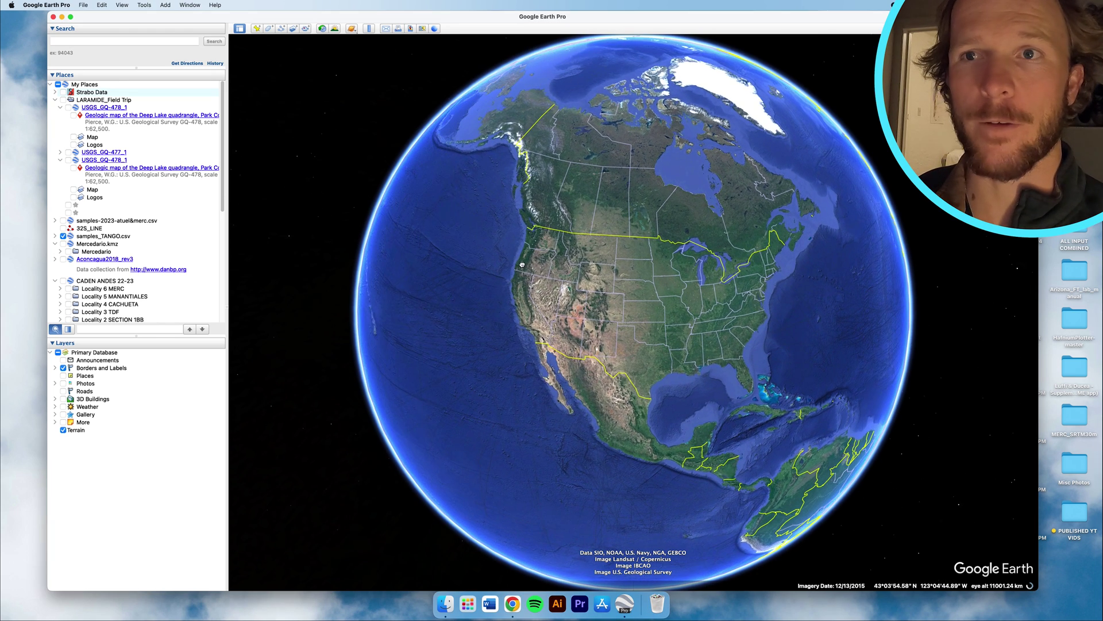
{"action": "scroll", "coordinate": [550, 257], "scroll_direction": "down", "scroll_amount": 5}
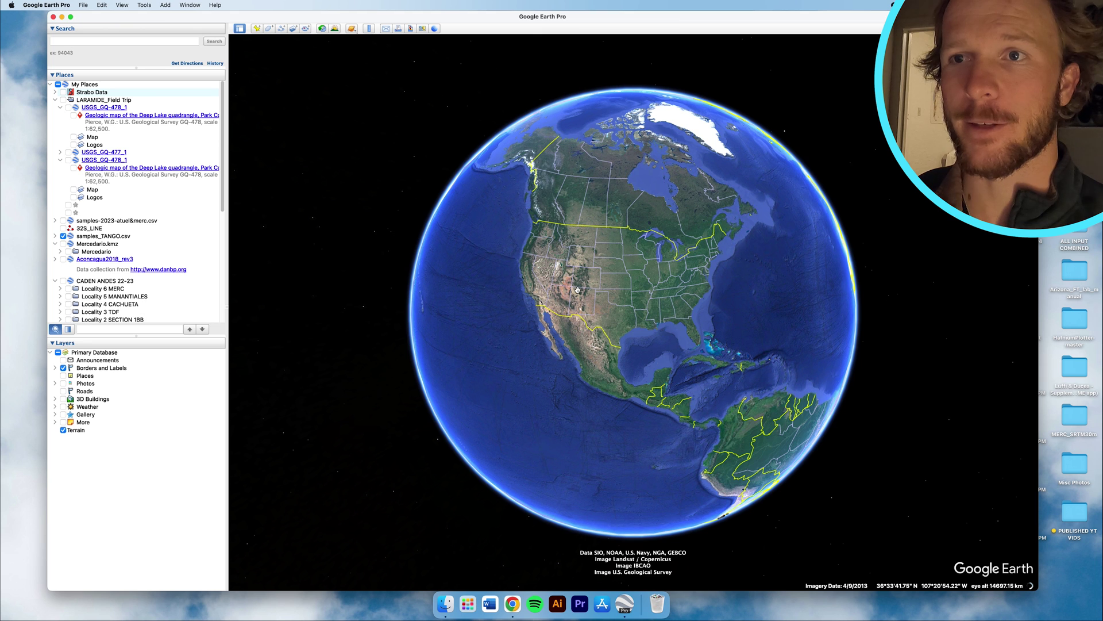
{"action": "left_click_drag", "start_coordinate": [631, 251], "coordinate": [639, 277]}
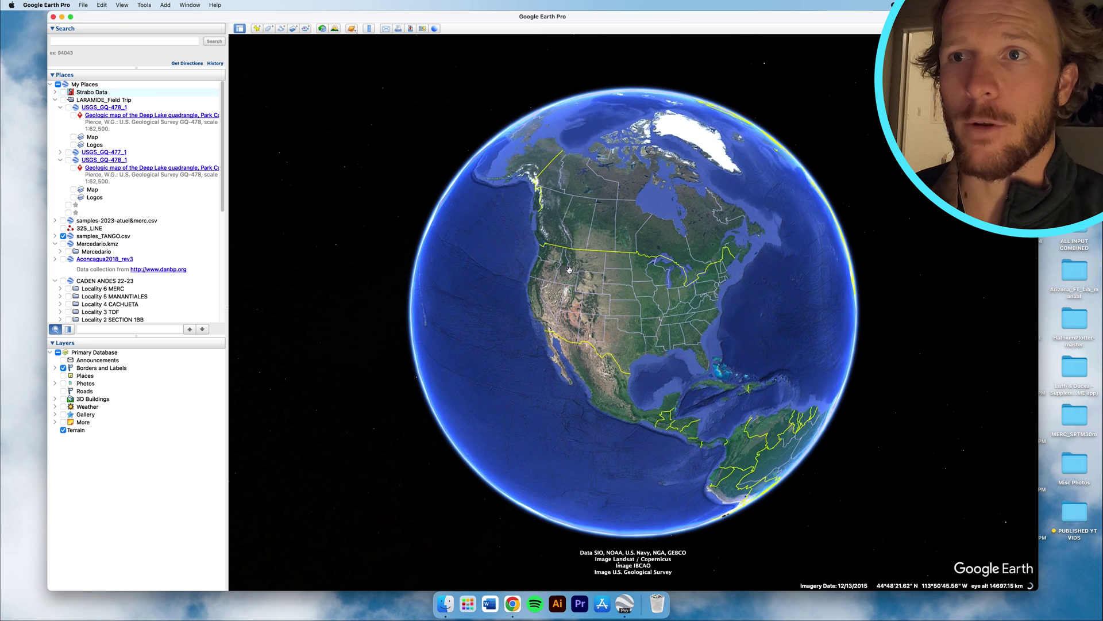
{"action": "scroll", "coordinate": [580, 263], "scroll_direction": "up", "scroll_amount": 3}
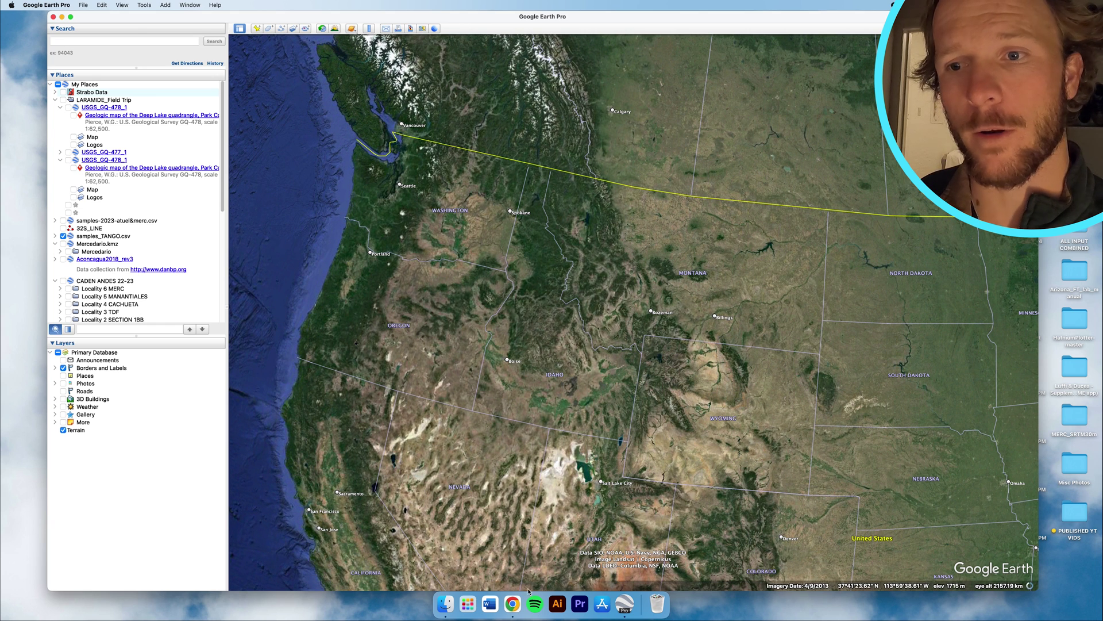
Search 'usgs geologic map database' in Chrome and open the National Geologic Map Database site.
{"action": "left_click", "coordinate": [512, 603]}
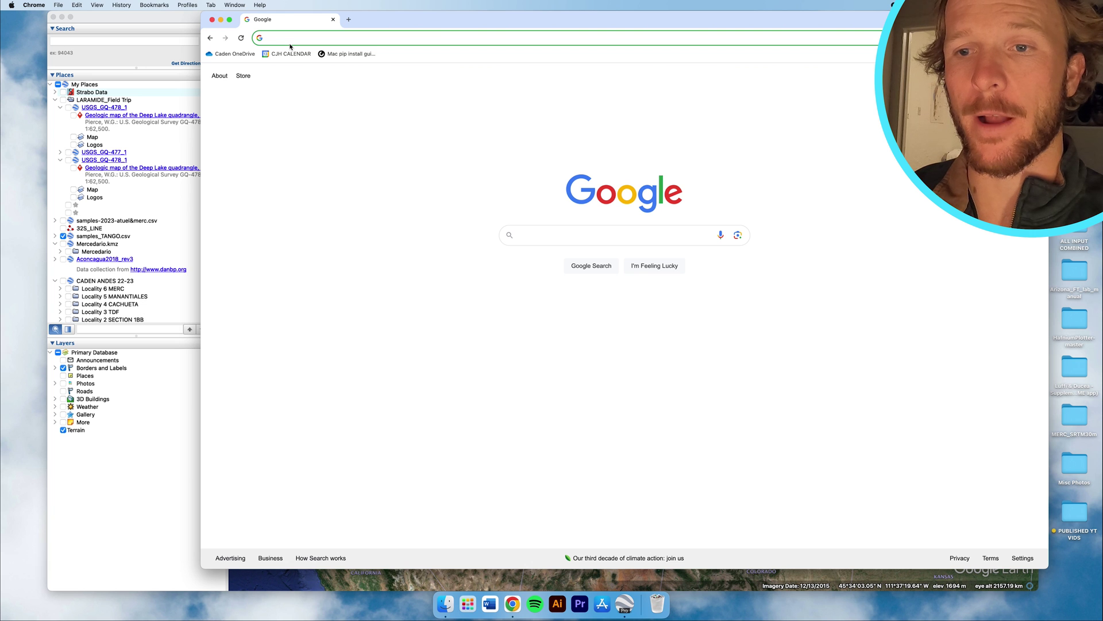
{"action": "type", "text": "usgs"}
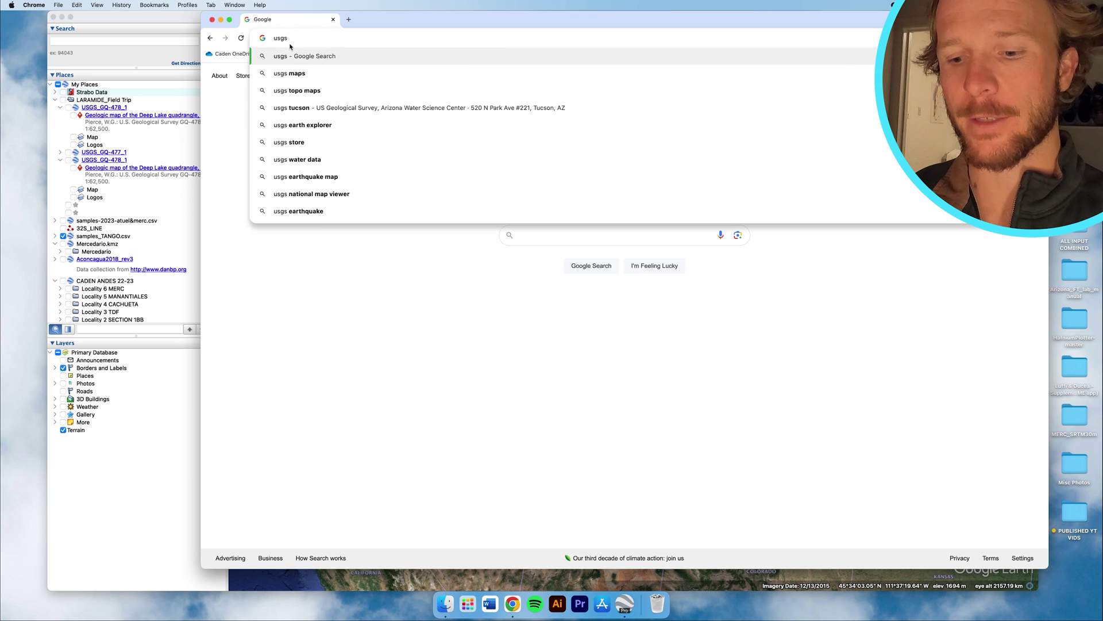
{"action": "type", "text": " geologic map "}
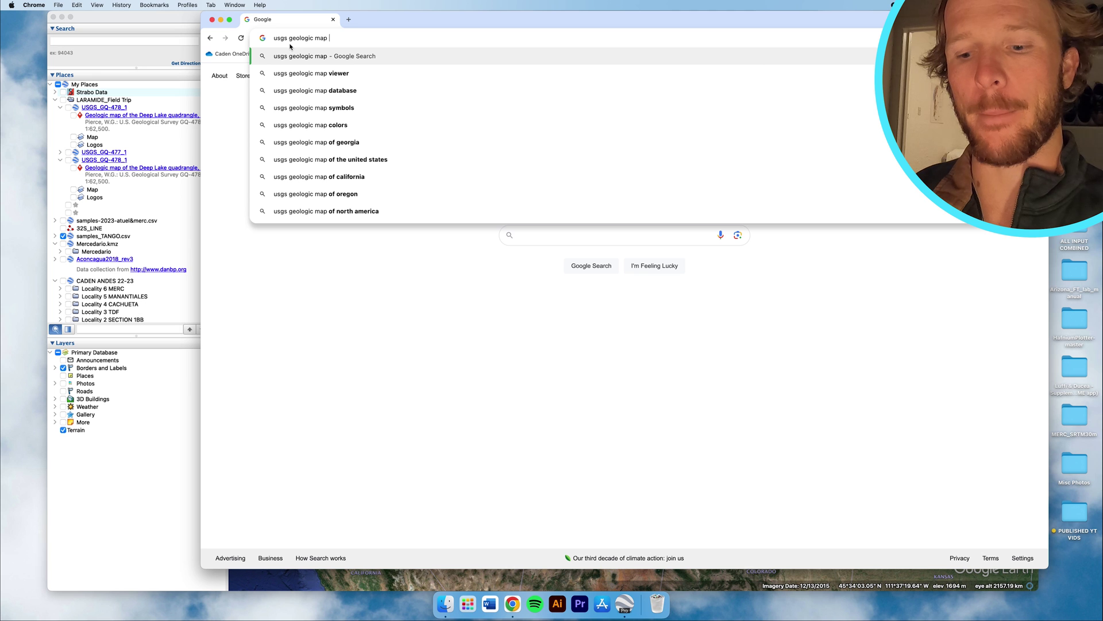
{"action": "type", "text": "databas"}
{"action": "left_click", "coordinate": [375, 90]}
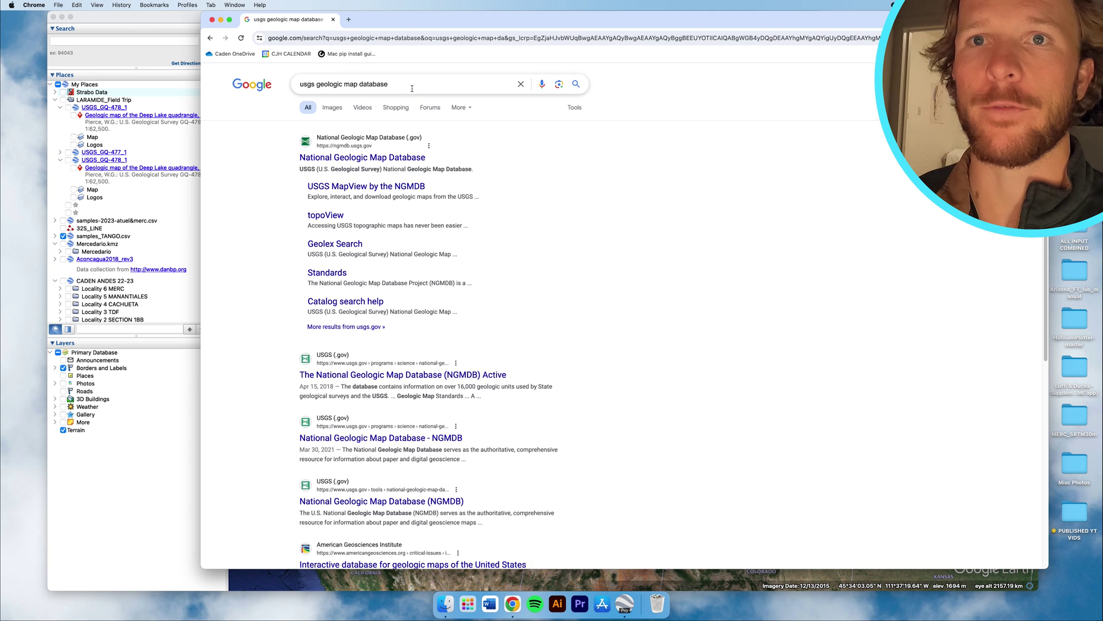
{"action": "left_click", "coordinate": [370, 161]}
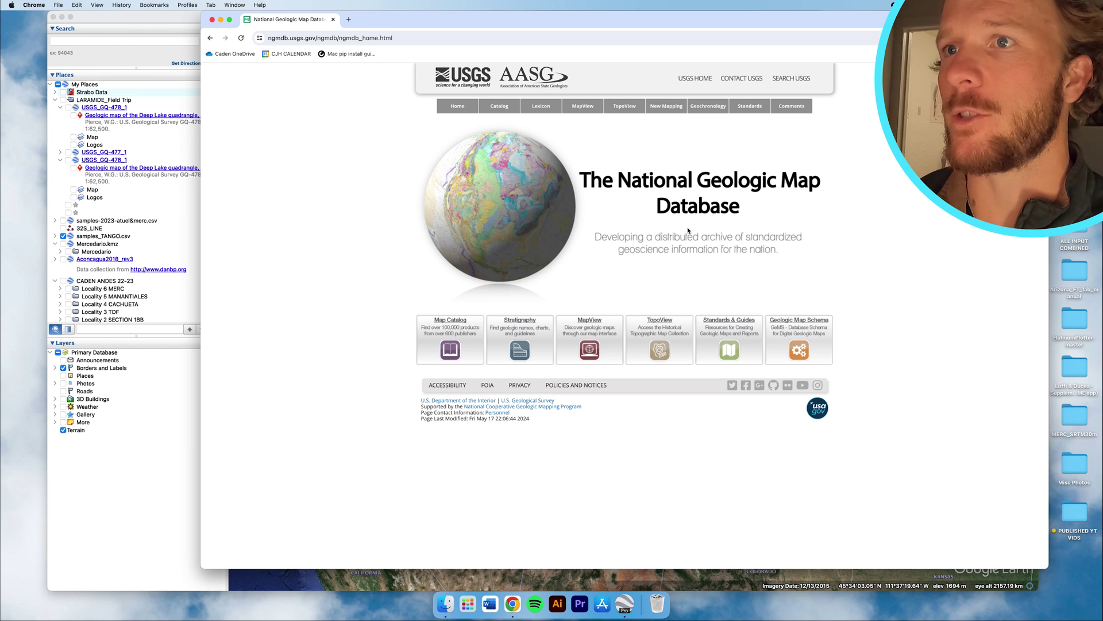
Open the NGMDB MapView map of US geologic maps.
{"action": "left_click", "coordinate": [584, 344]}
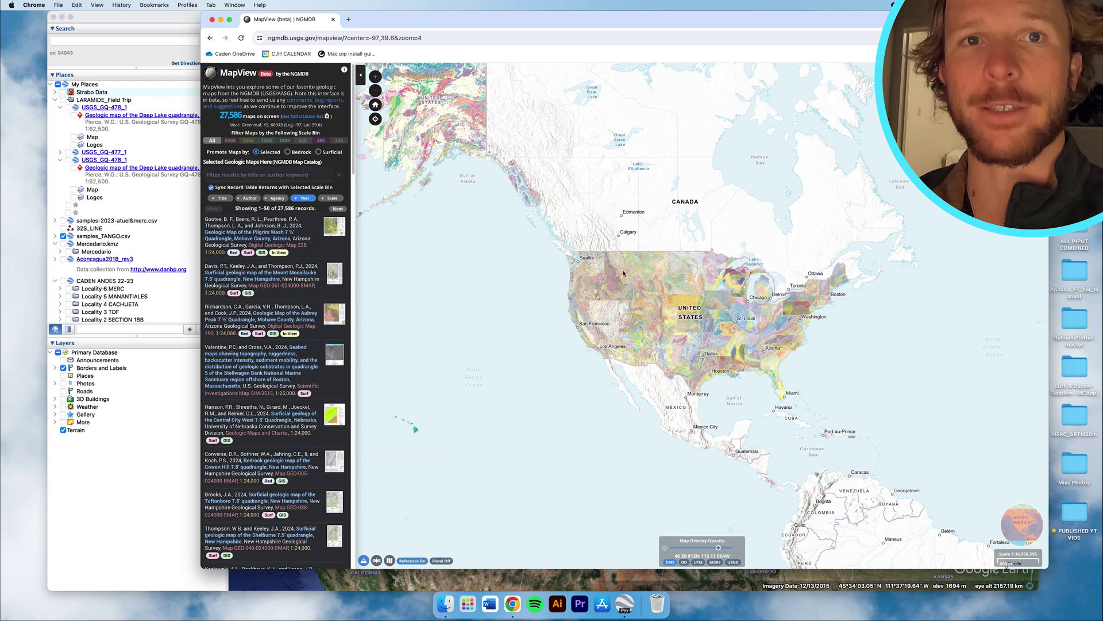
Pan and zoom MapView onto the Augusta, Montana area to list its 52 geologic maps.
{"action": "scroll", "coordinate": [624, 273], "scroll_direction": "up", "scroll_amount": 5}
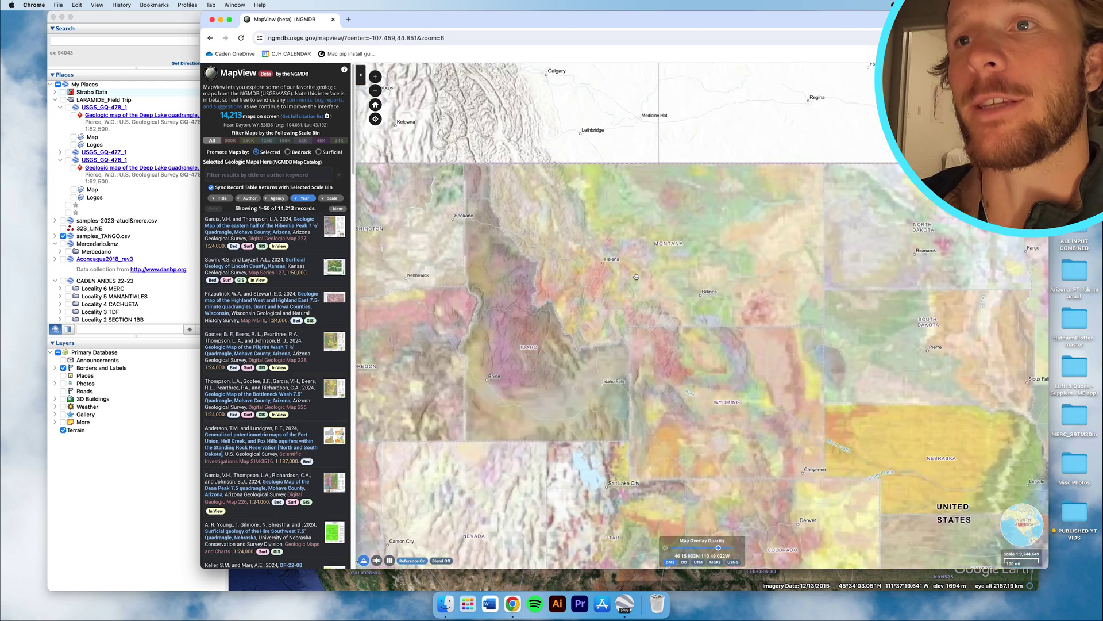
{"action": "scroll", "coordinate": [636, 277], "scroll_direction": "up", "scroll_amount": 2}
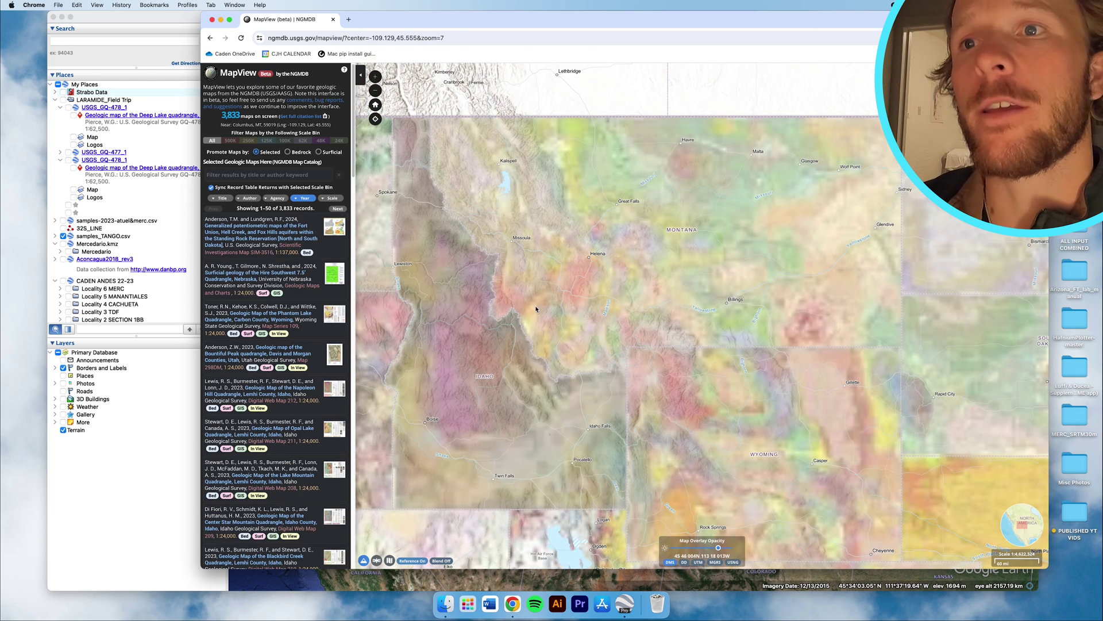
{"action": "left_click_drag", "start_coordinate": [536, 309], "coordinate": [552, 336]}
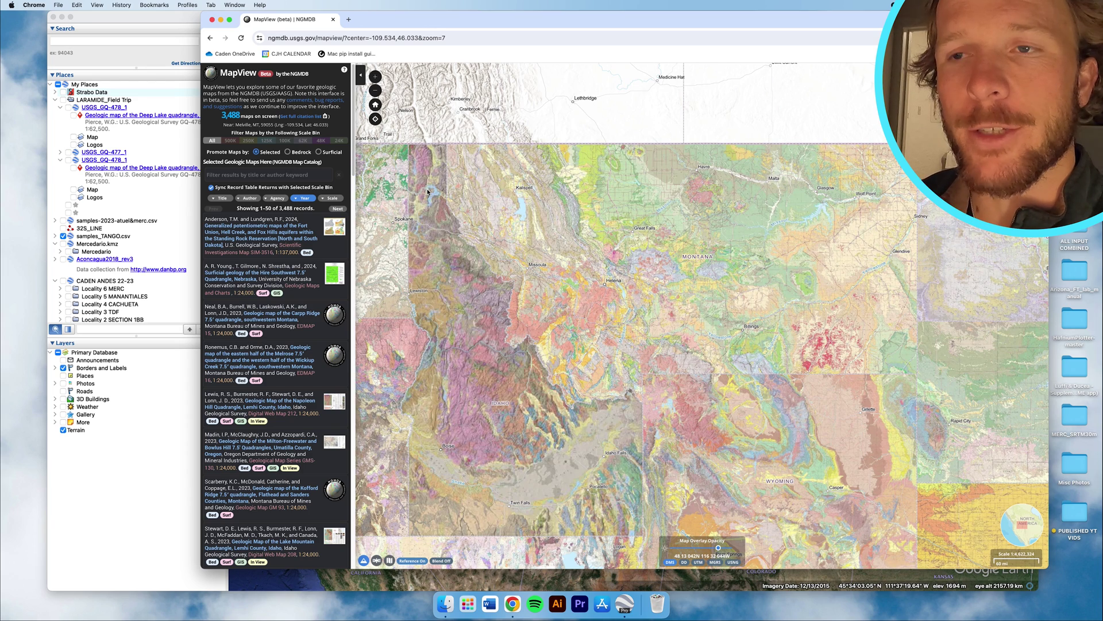
{"action": "scroll", "coordinate": [576, 310], "scroll_direction": "up", "scroll_amount": 2}
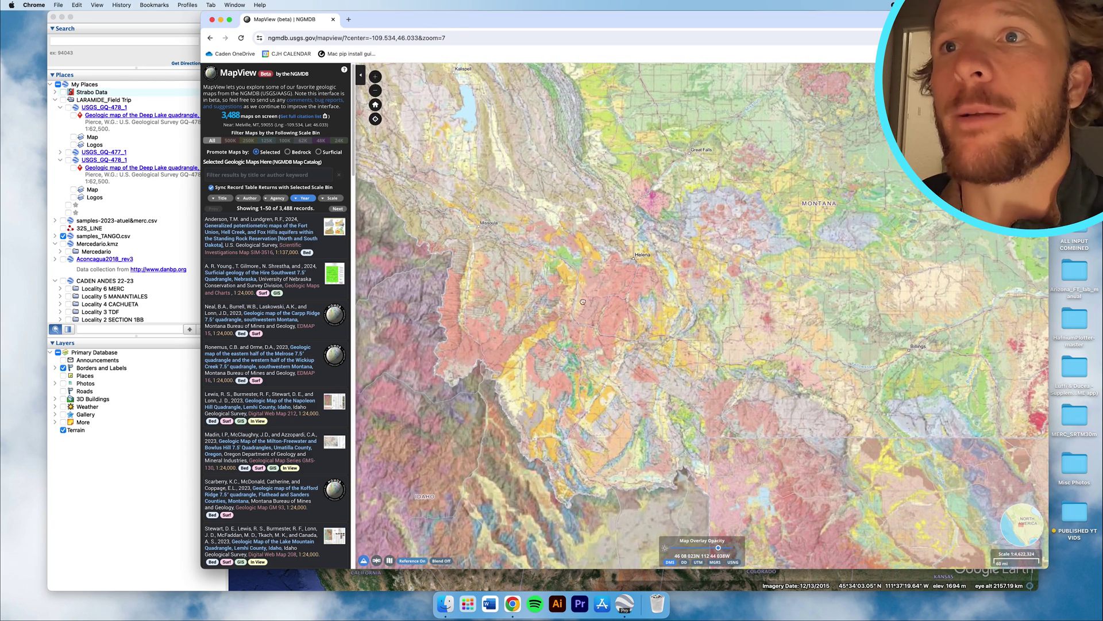
{"action": "left_click_drag", "start_coordinate": [588, 264], "coordinate": [613, 341]}
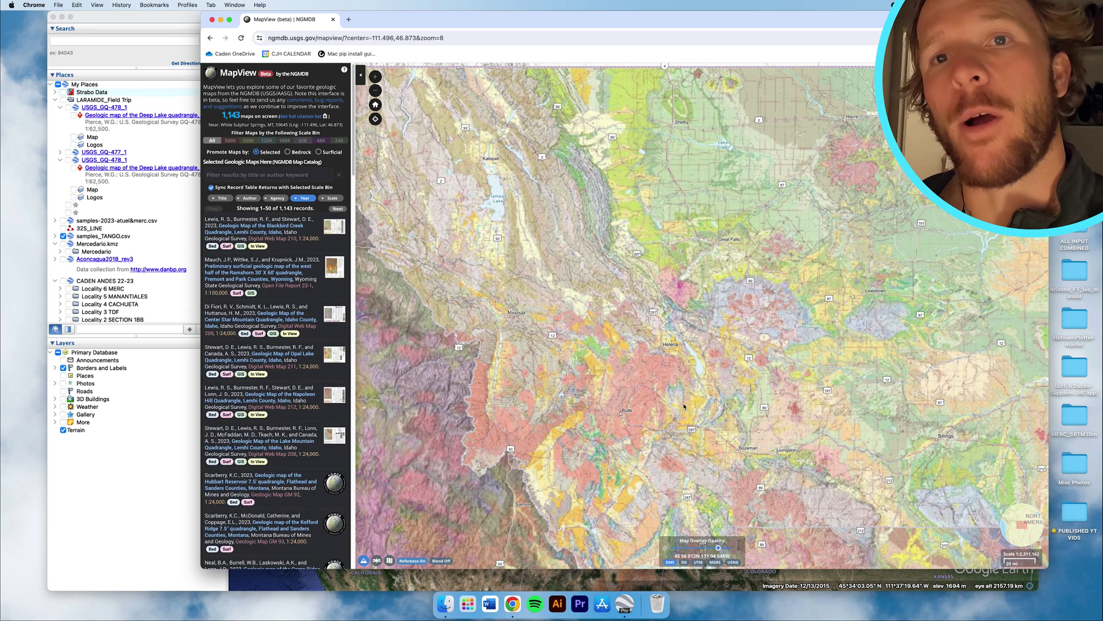
{"action": "scroll", "coordinate": [617, 178], "scroll_direction": "up", "scroll_amount": 1}
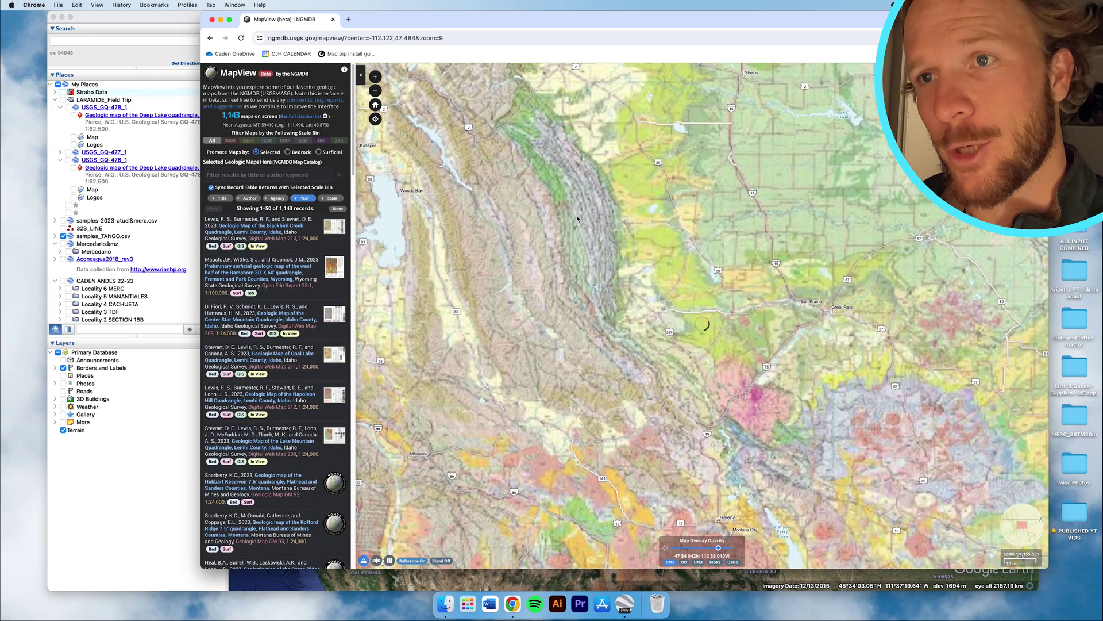
{"action": "scroll", "coordinate": [572, 217], "scroll_direction": "up", "scroll_amount": 1}
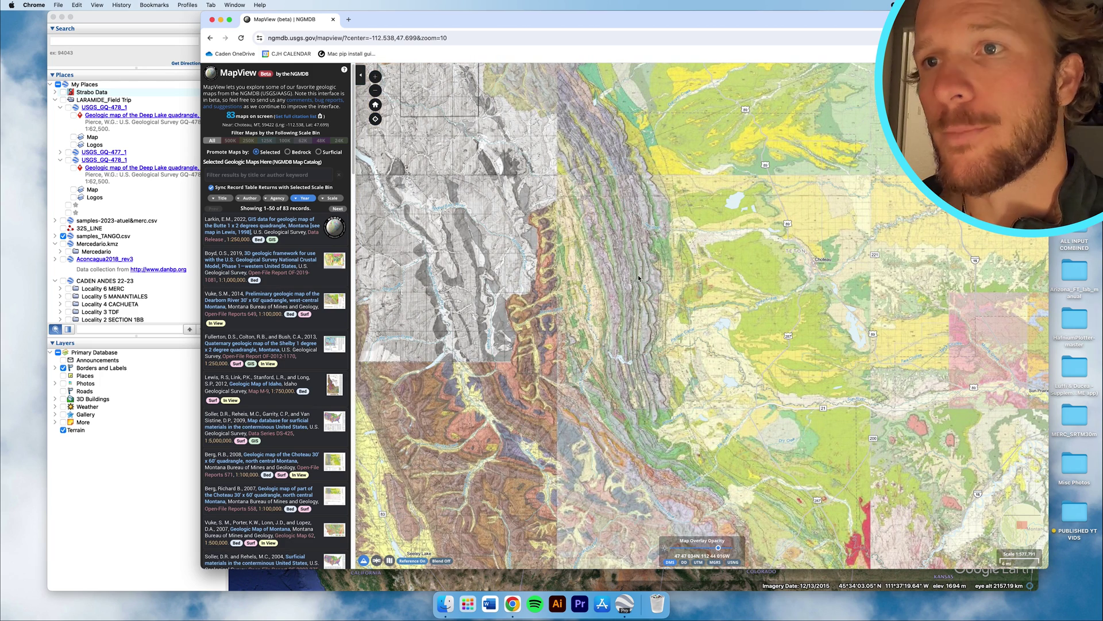
{"action": "scroll", "coordinate": [635, 275], "scroll_direction": "up", "scroll_amount": 3}
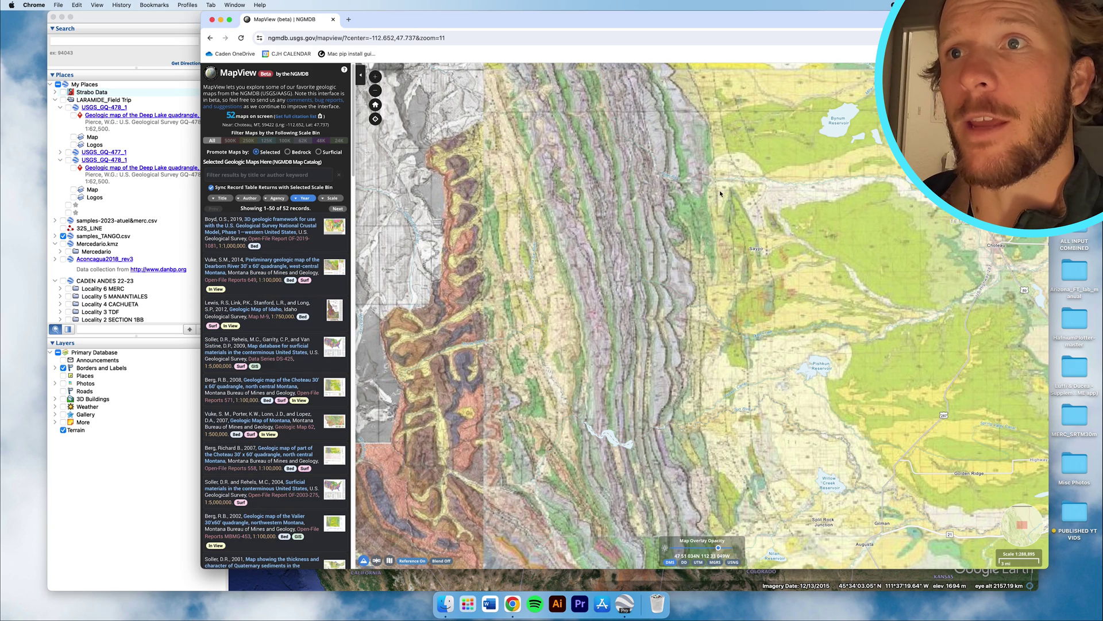
{"action": "left_click_drag", "start_coordinate": [587, 408], "coordinate": [567, 248]}
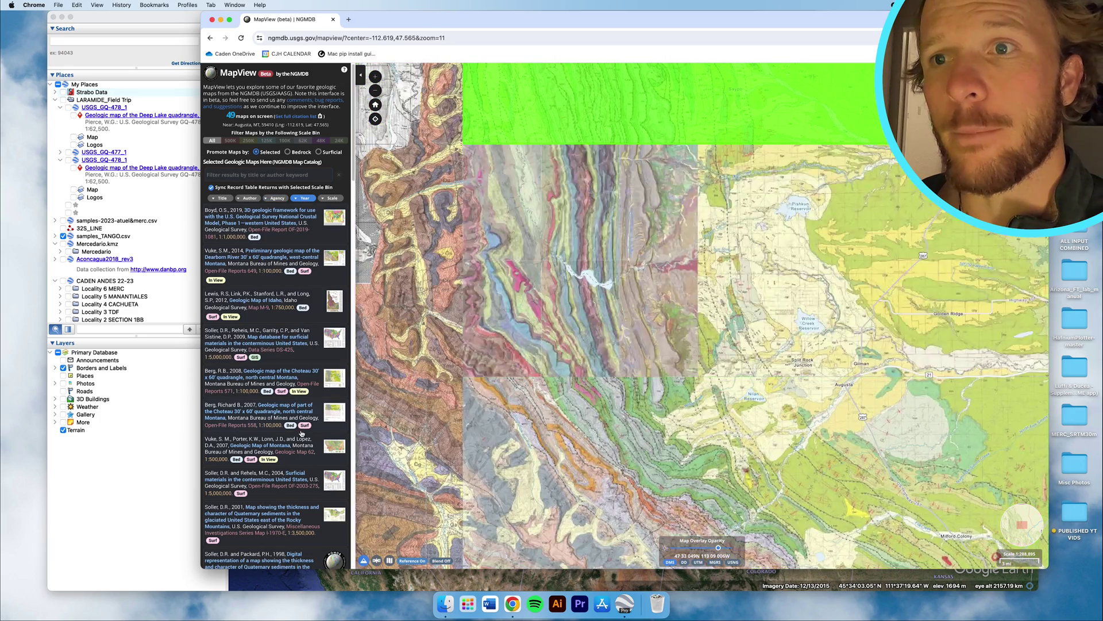
{"action": "scroll", "coordinate": [283, 390], "scroll_direction": "down", "scroll_amount": 5}
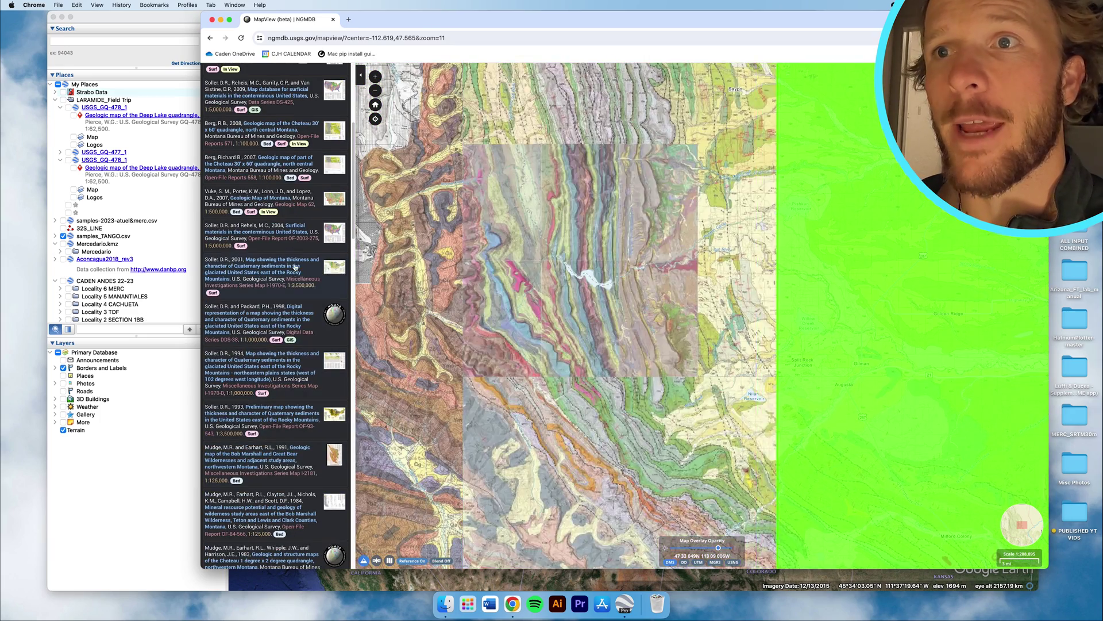
{"action": "scroll", "coordinate": [280, 167], "scroll_direction": "up", "scroll_amount": 5}
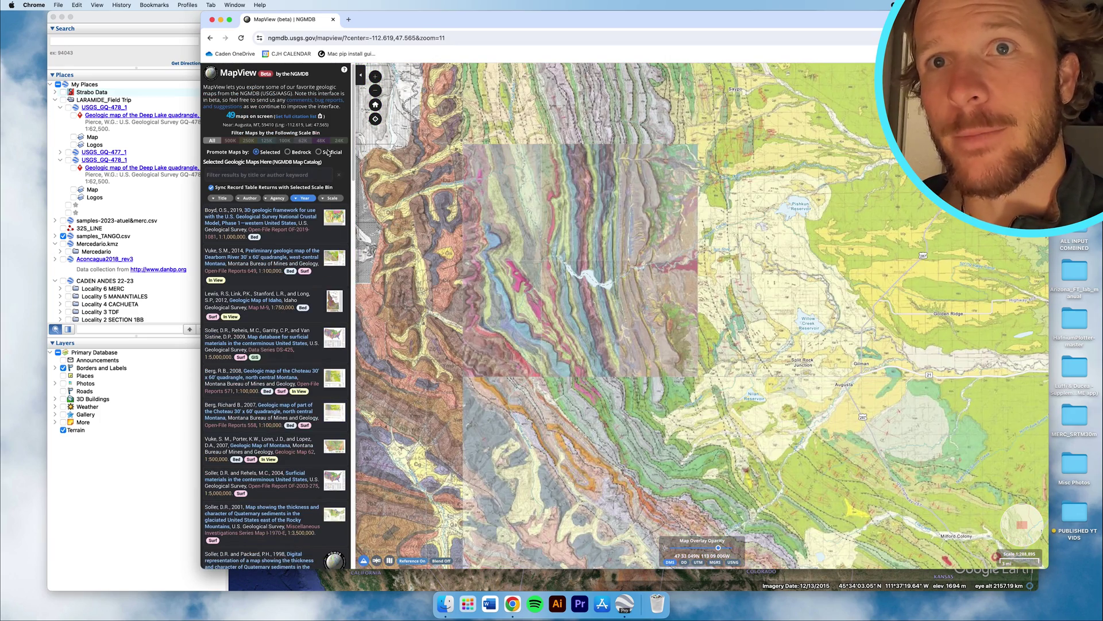
Filter MapView to 1:24,000 maps and open the Arsenic Peak quadrangle's description page.
{"action": "left_click", "coordinate": [339, 141]}
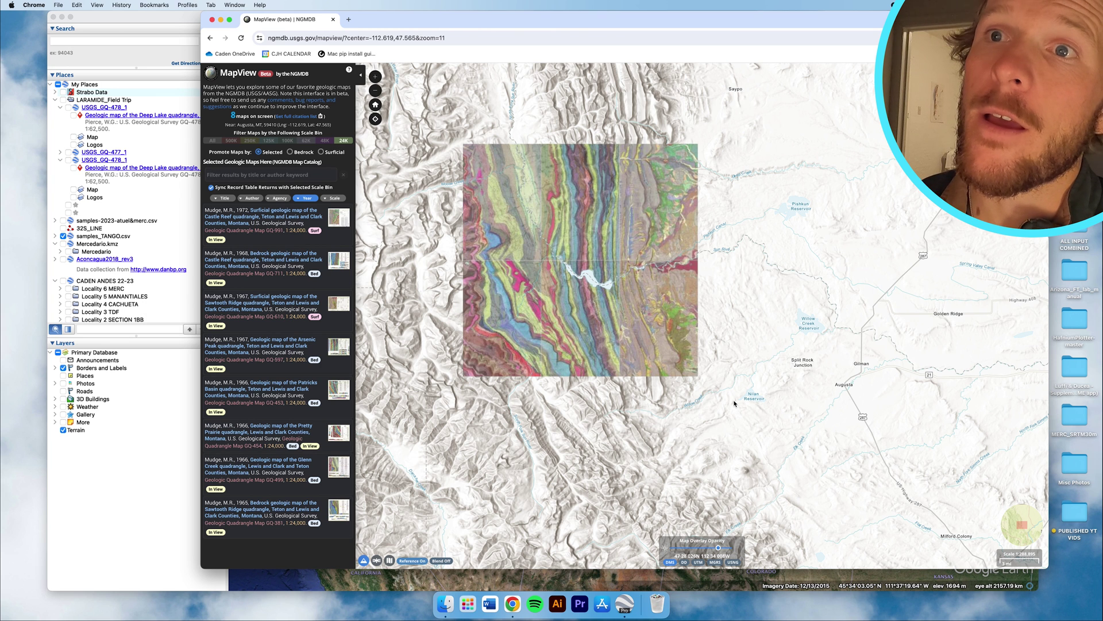
{"action": "left_click", "coordinate": [568, 224]}
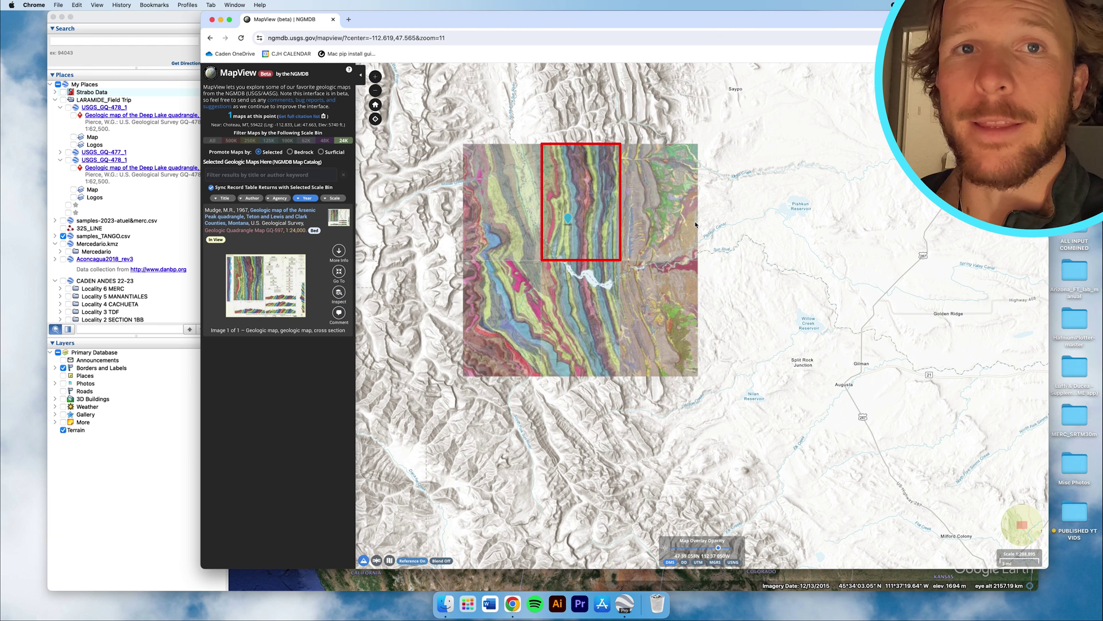
{"action": "left_click", "coordinate": [339, 253]}
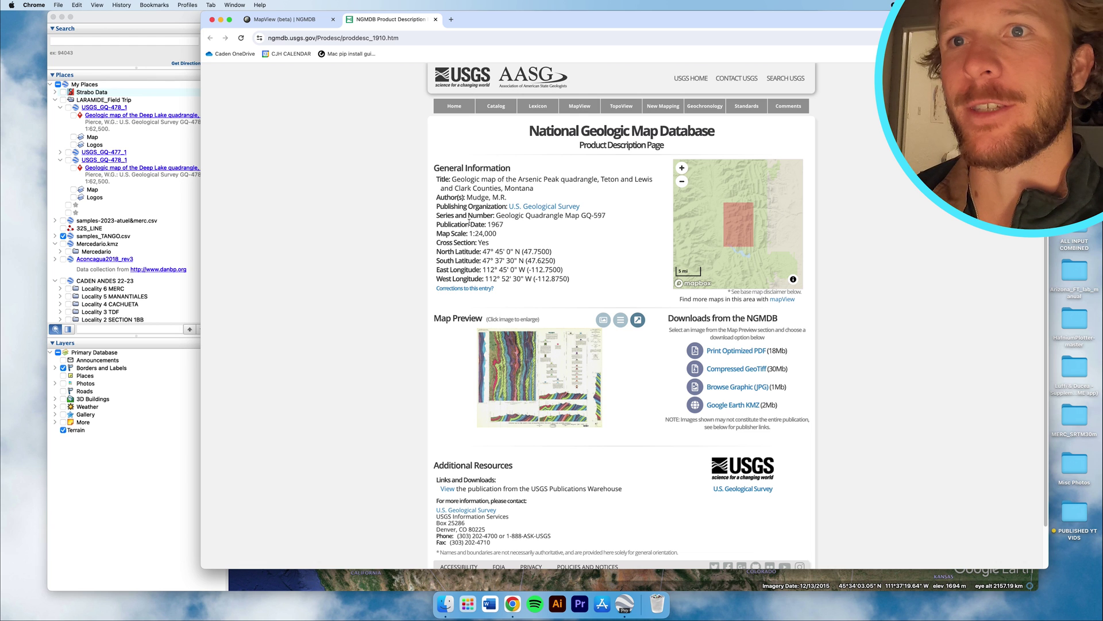
Highlight the map's 1967 publication date, author name and 1:24,000 scale.
{"action": "left_click_drag", "start_coordinate": [437, 223], "coordinate": [510, 224]}
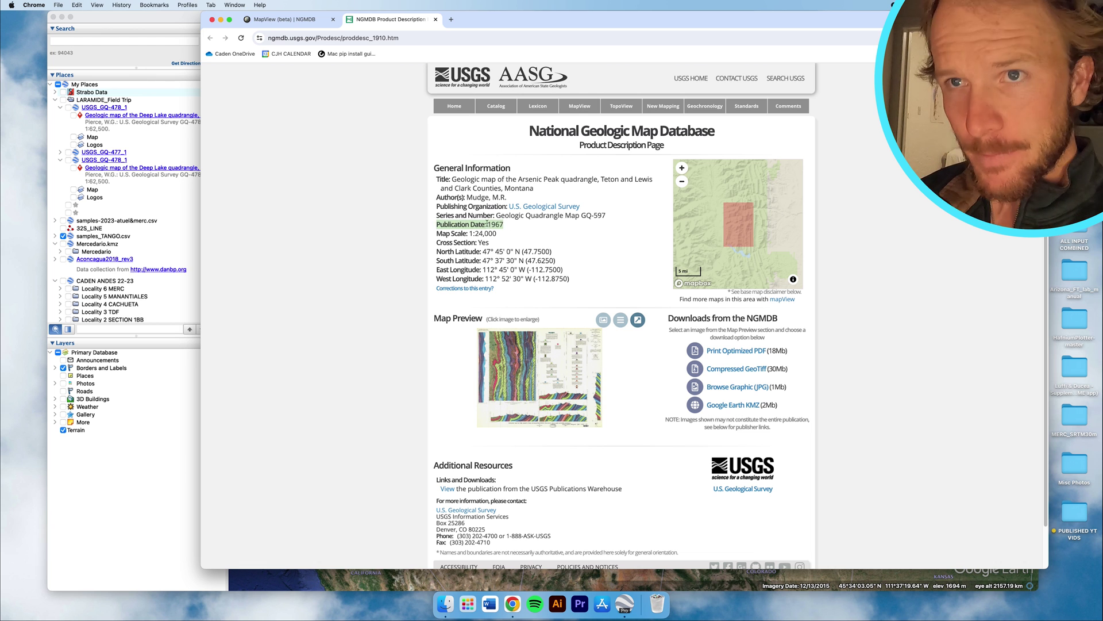
{"action": "left_click", "coordinate": [488, 225]}
{"action": "left_click_drag", "start_coordinate": [467, 197], "coordinate": [515, 196]}
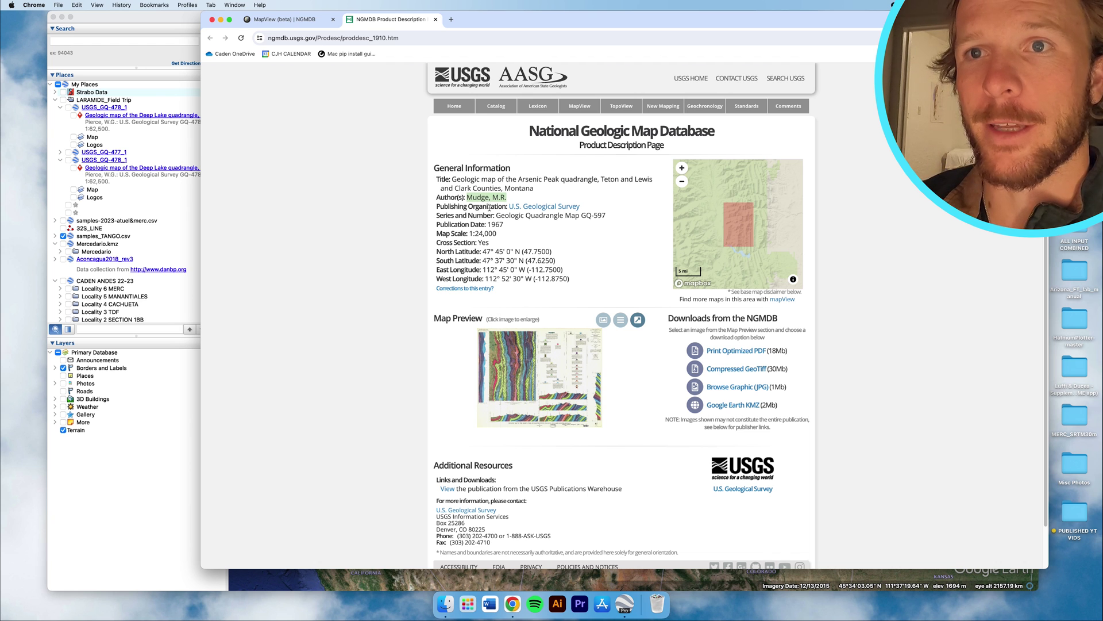
{"action": "left_click_drag", "start_coordinate": [468, 233], "coordinate": [504, 239]}
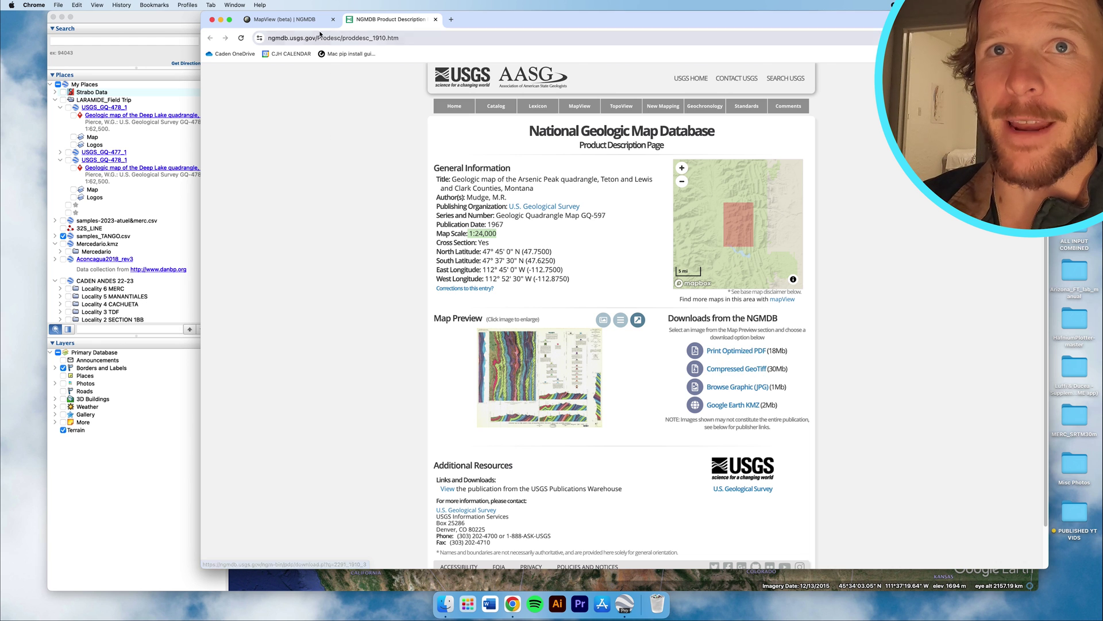
Download the Arsenic Peak Google Earth KMZ (USGS_GQ-597_1.kmz) and return to Google Earth Pro.
{"action": "left_click", "coordinate": [305, 21]}
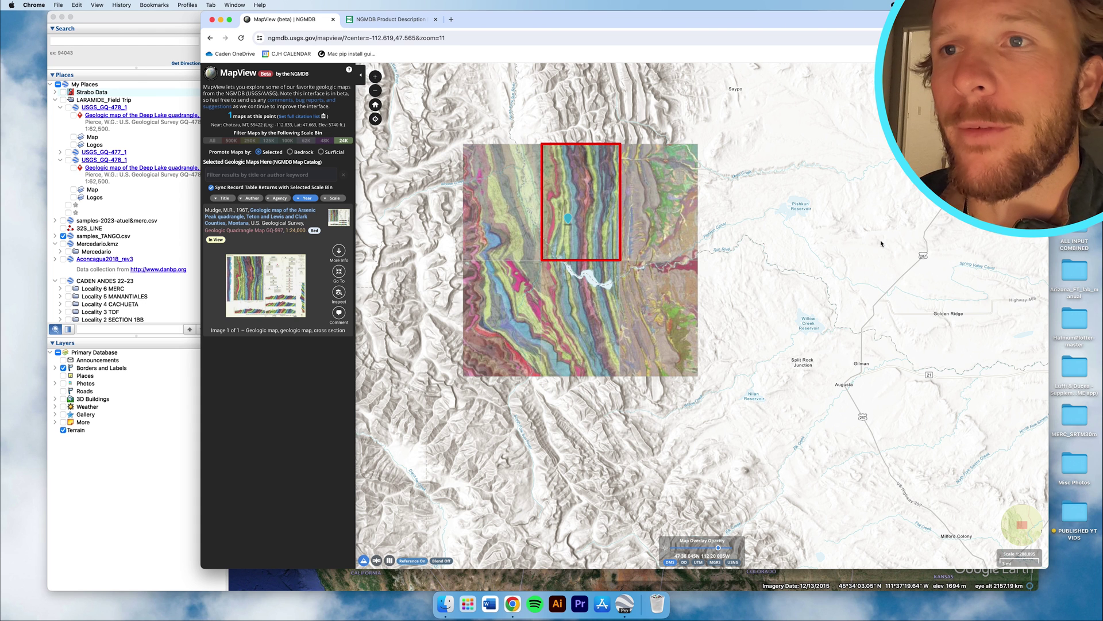
{"action": "left_click", "coordinate": [391, 20]}
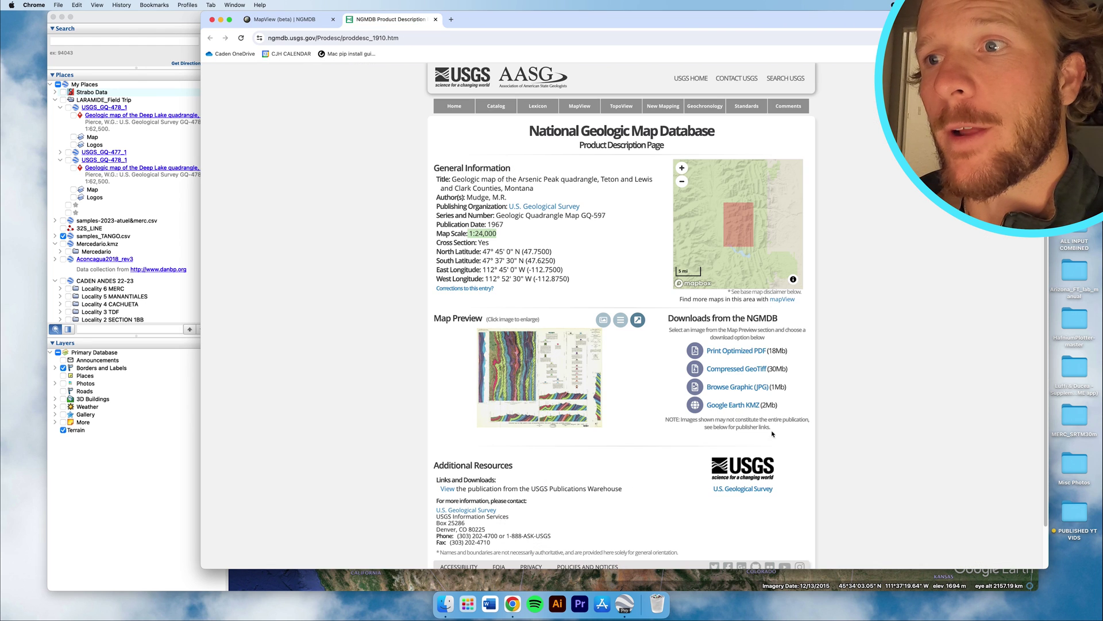
{"action": "left_click", "coordinate": [731, 405]}
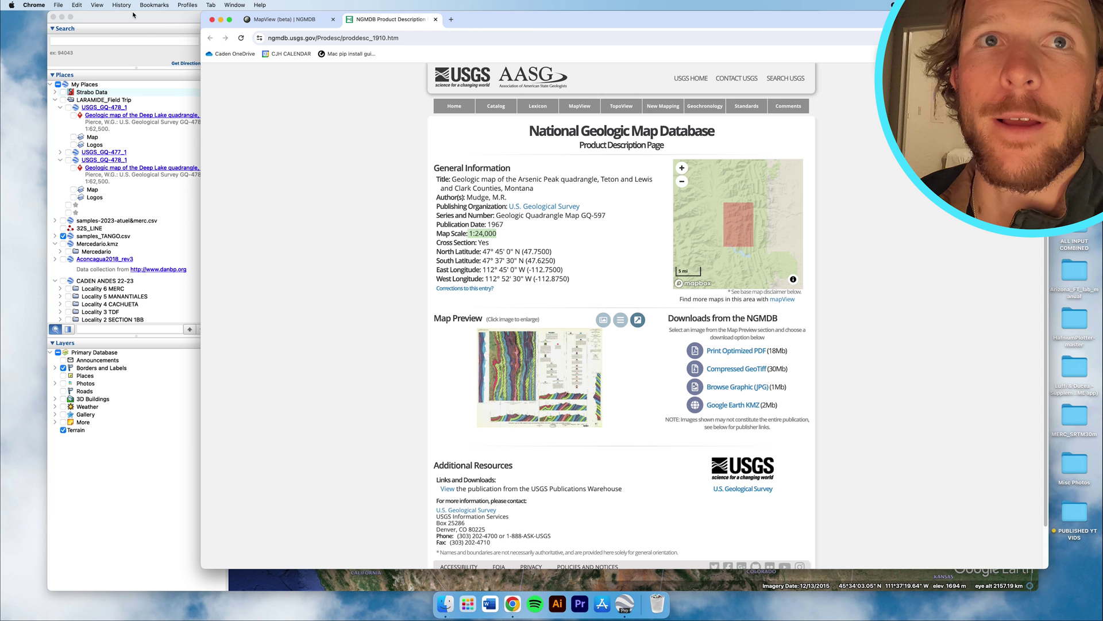
{"action": "left_click", "coordinate": [127, 21]}
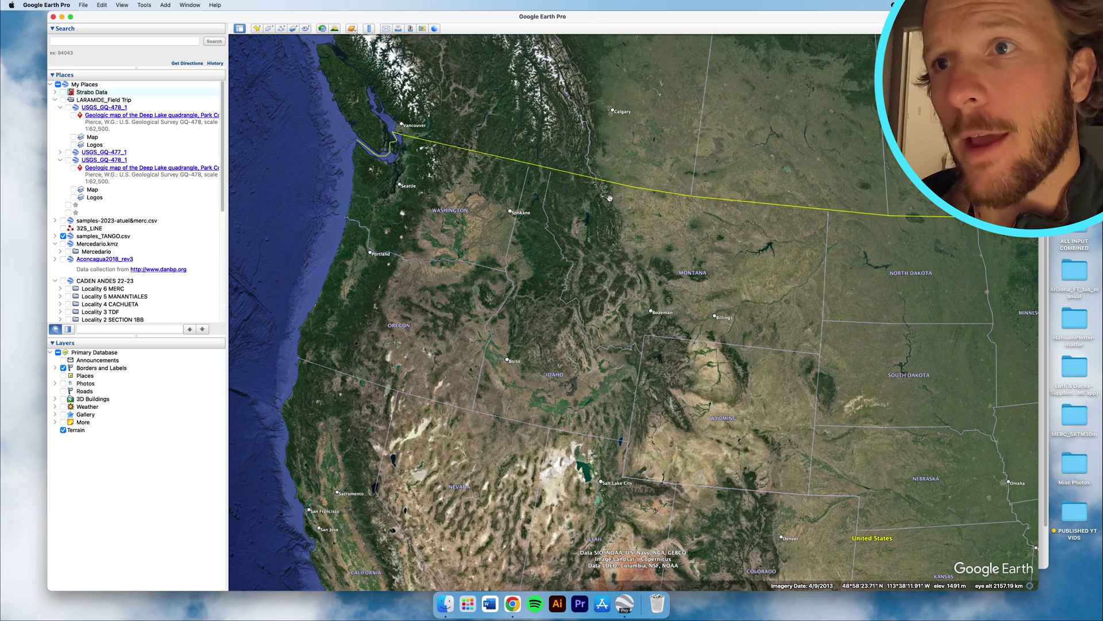
{"action": "scroll", "coordinate": [585, 230], "scroll_direction": "up", "scroll_amount": 3}
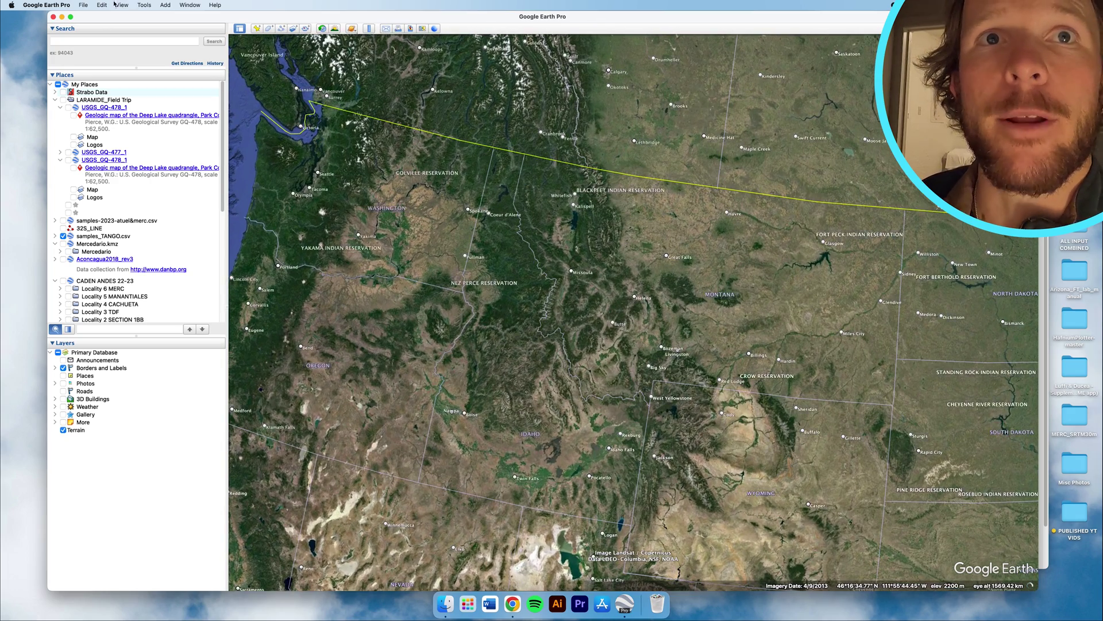
Open USGS_GQ-597_1.kmz from Downloads and expand it to show its Map and Logos layers.
{"action": "left_click", "coordinate": [82, 5]}
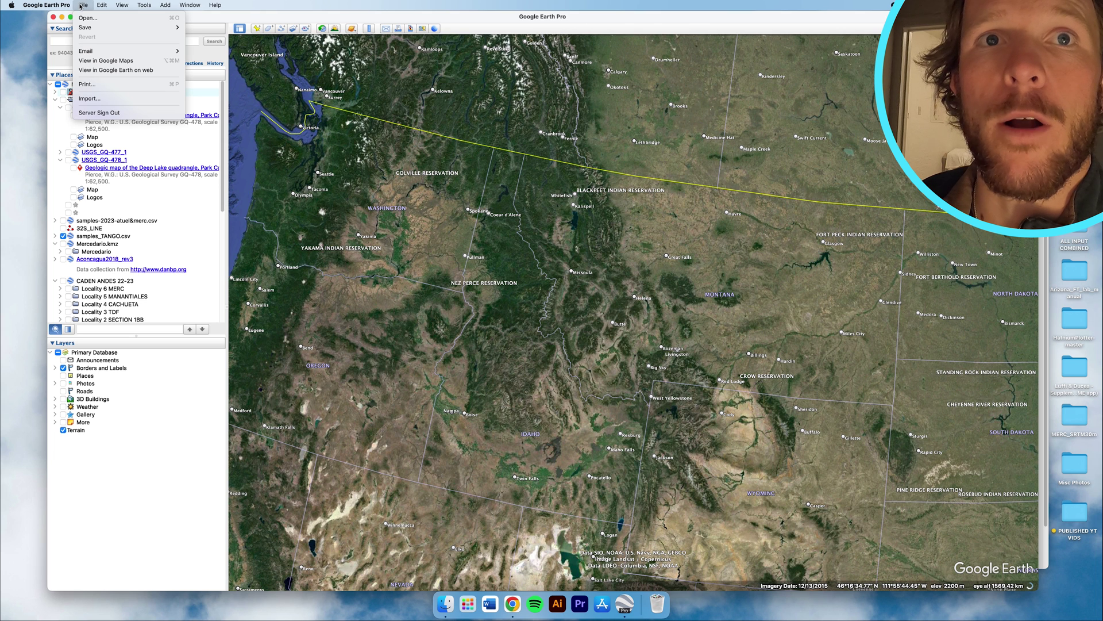
{"action": "mouse_move", "coordinate": [99, 27]}
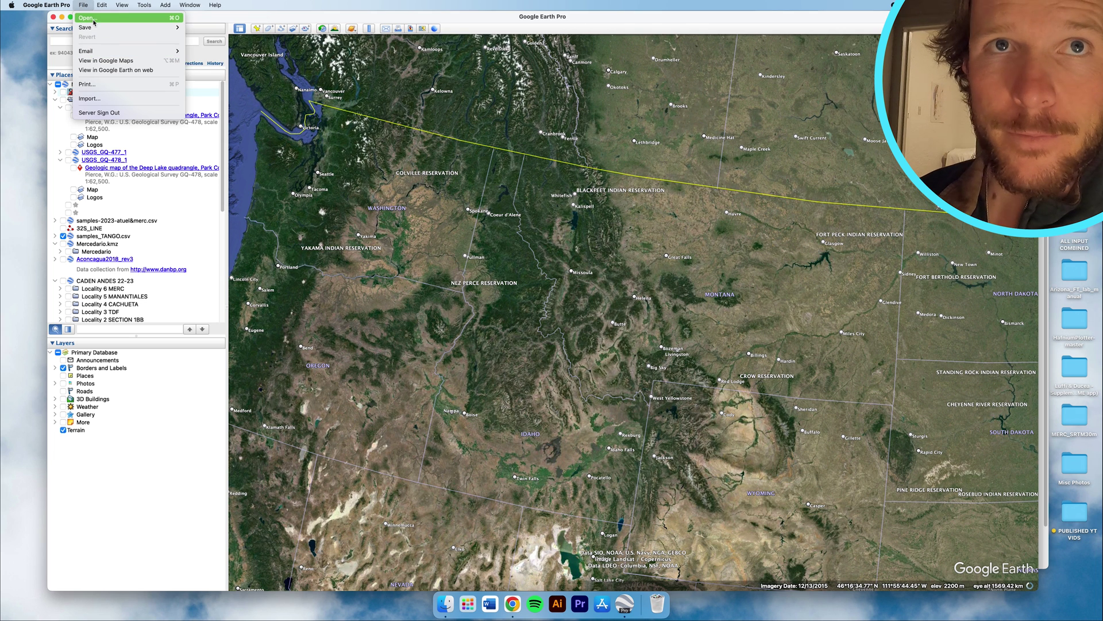
{"action": "left_click", "coordinate": [91, 20]}
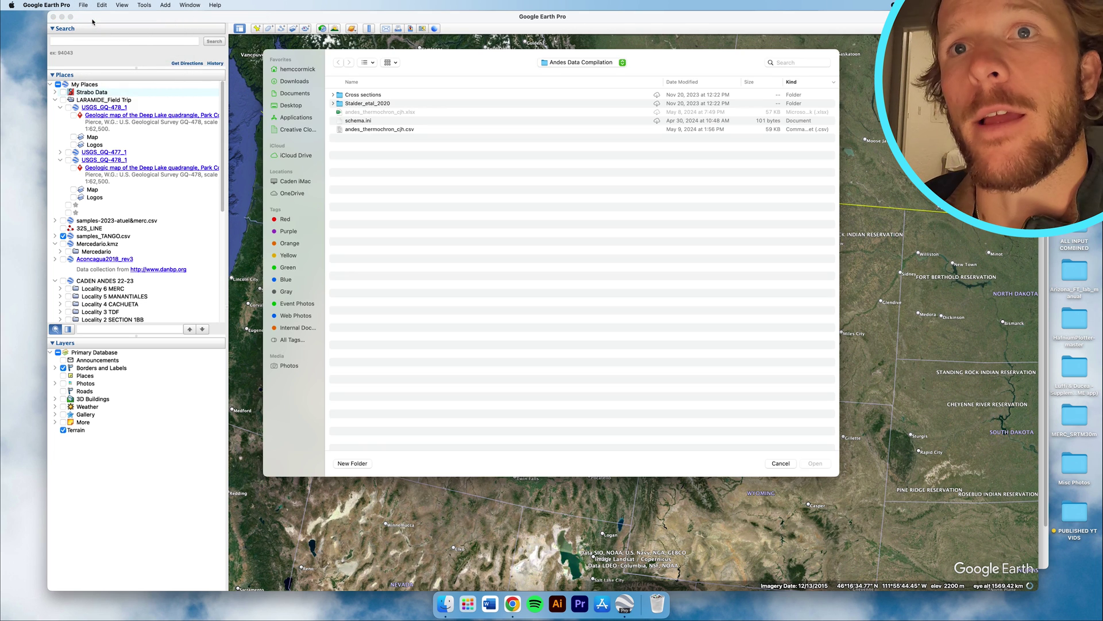
{"action": "left_click", "coordinate": [296, 82]}
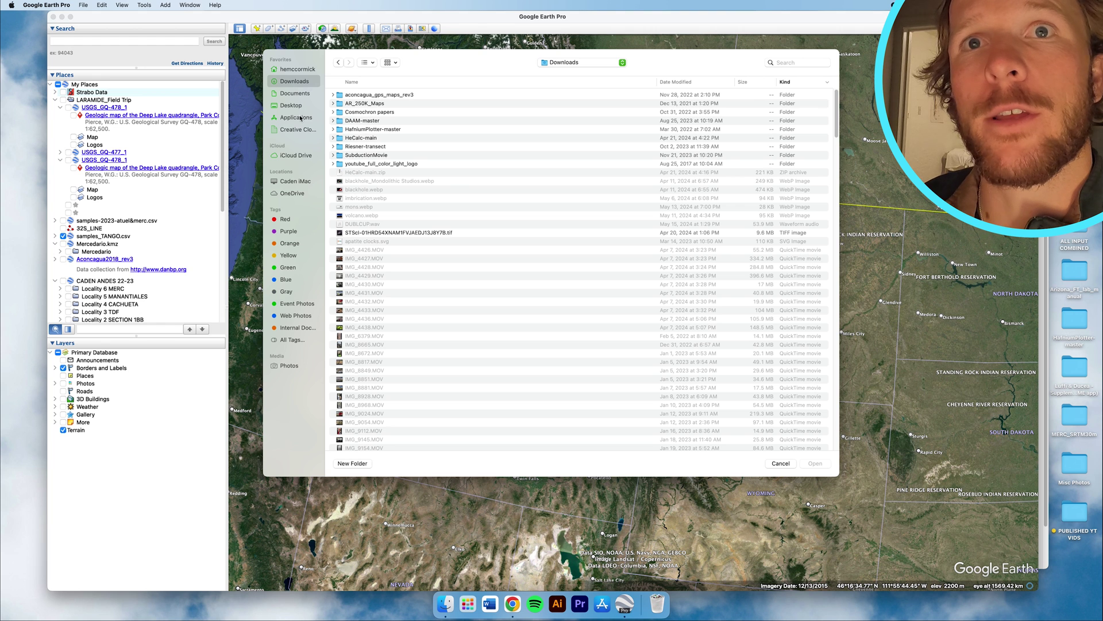
{"action": "left_click", "coordinate": [717, 84]}
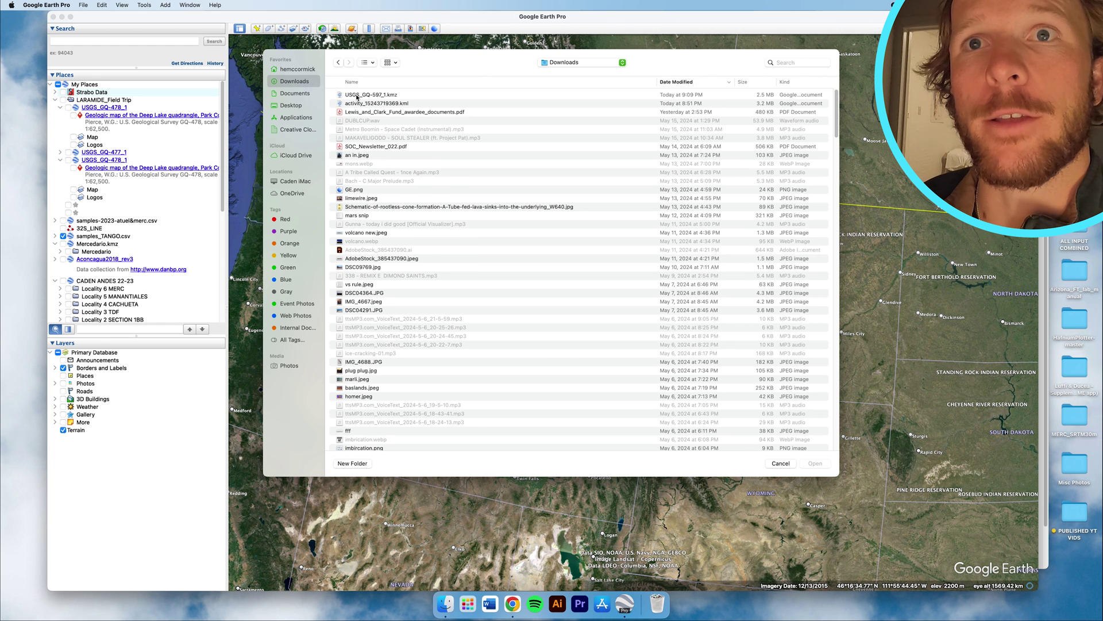
{"action": "double_click", "coordinate": [369, 95]}
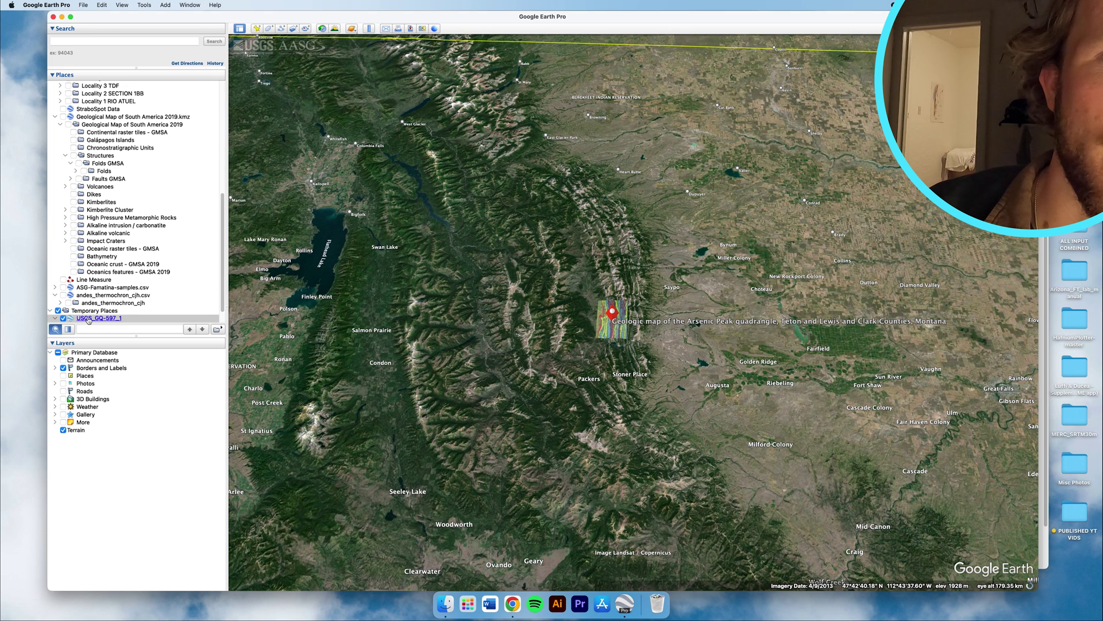
{"action": "left_click", "coordinate": [55, 319]}
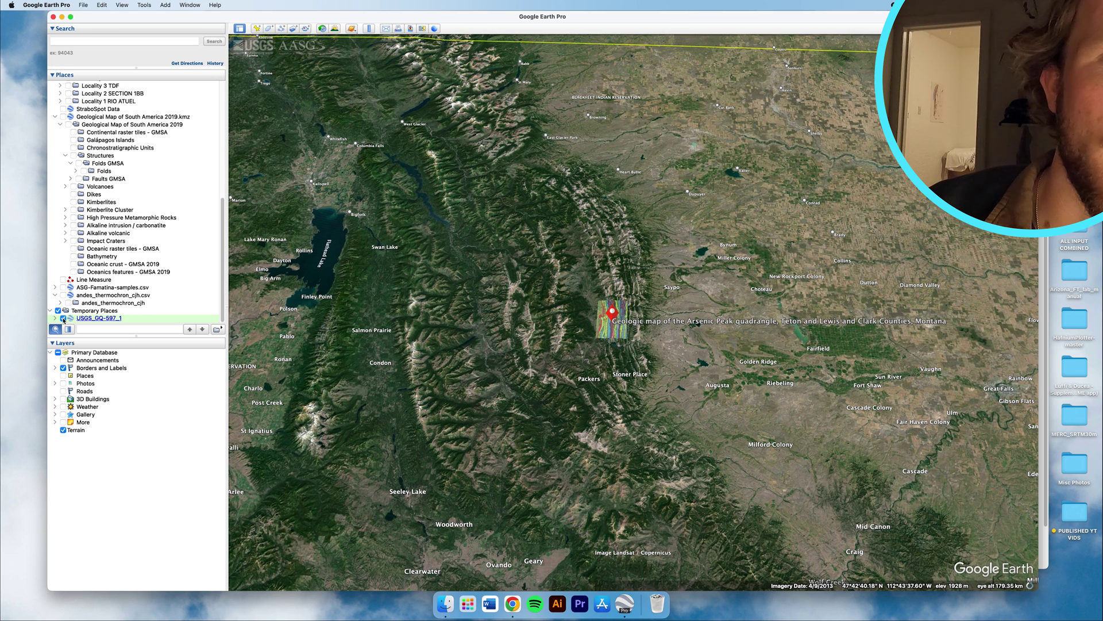
{"action": "left_click", "coordinate": [56, 318]}
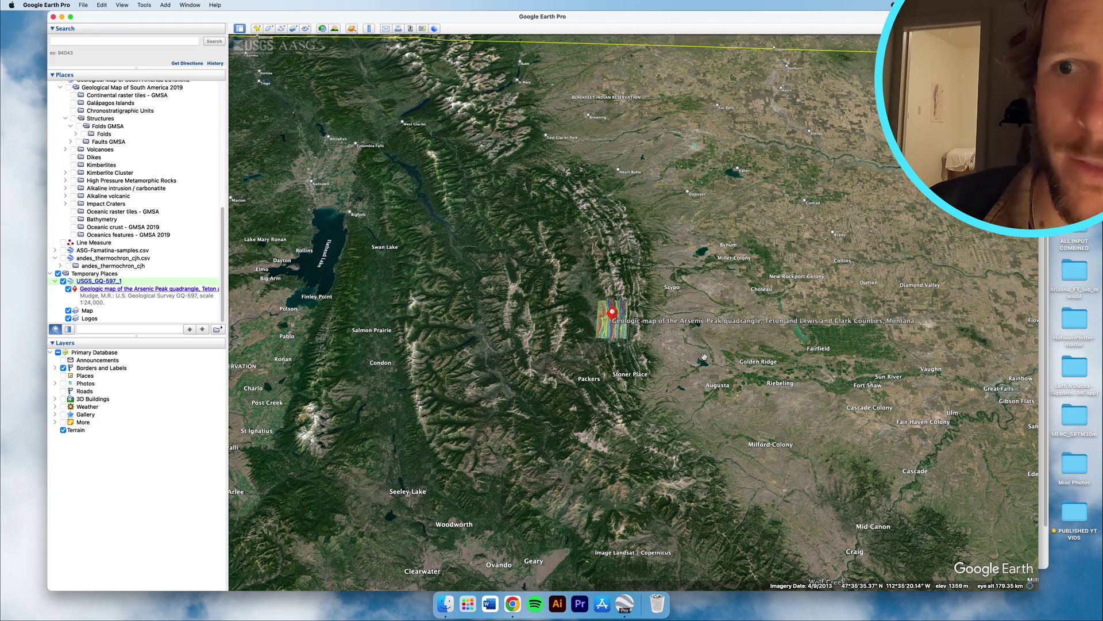
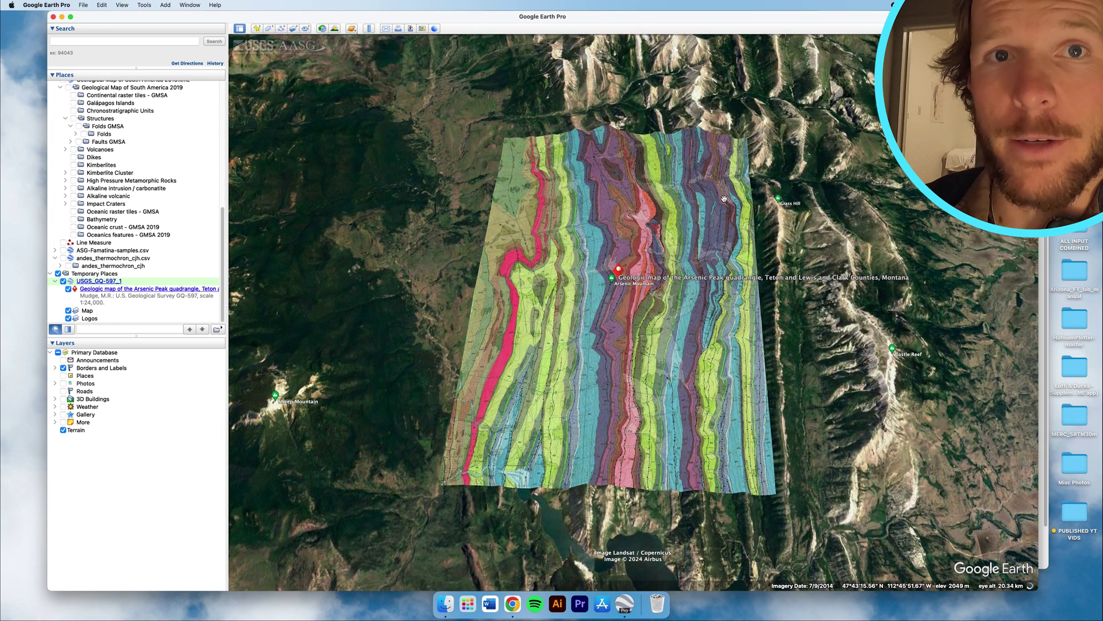
Zoom in and tilt toward the horizon over the draped geologic map, bringing Grass Hill into view.
{"action": "scroll", "coordinate": [726, 201], "scroll_direction": "up", "scroll_amount": 2}
{"action": "middle_click_drag", "start_coordinate": [719, 211], "coordinate": [708, 296]}
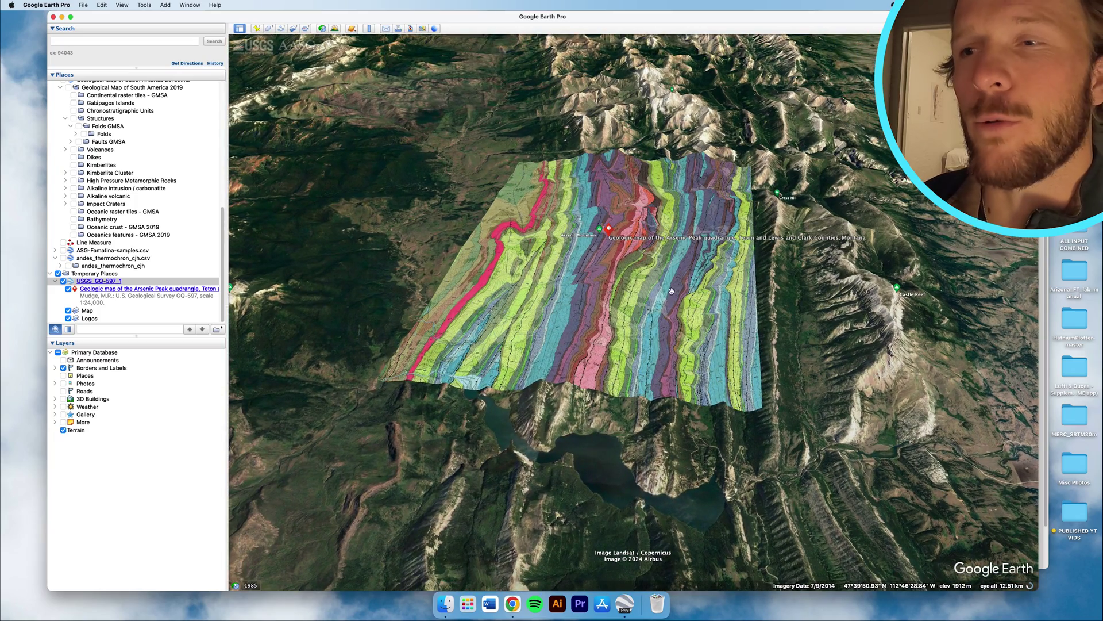
{"action": "scroll", "coordinate": [639, 291], "scroll_direction": "up", "scroll_amount": 5}
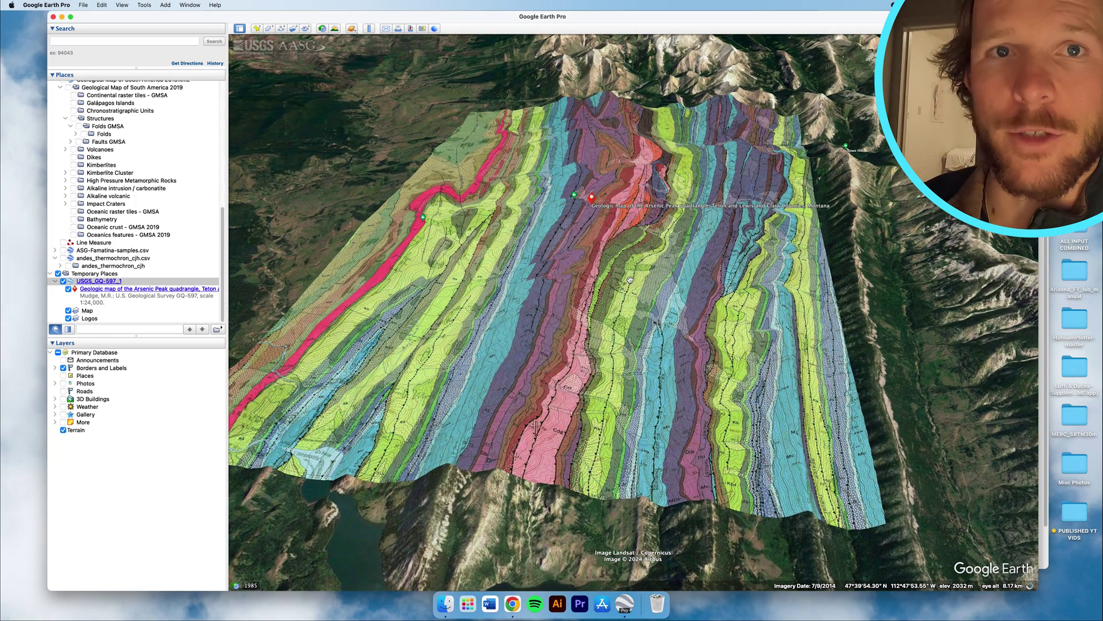
{"action": "middle_click_drag", "start_coordinate": [692, 323], "coordinate": [706, 406]}
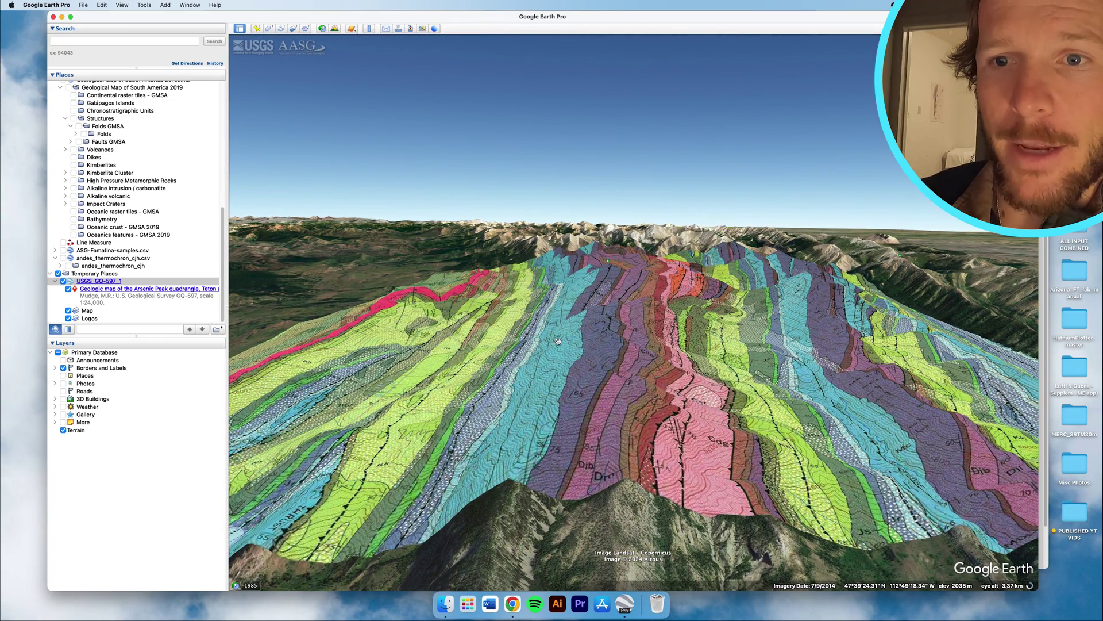
{"action": "middle_click_drag", "start_coordinate": [582, 344], "coordinate": [562, 328]}
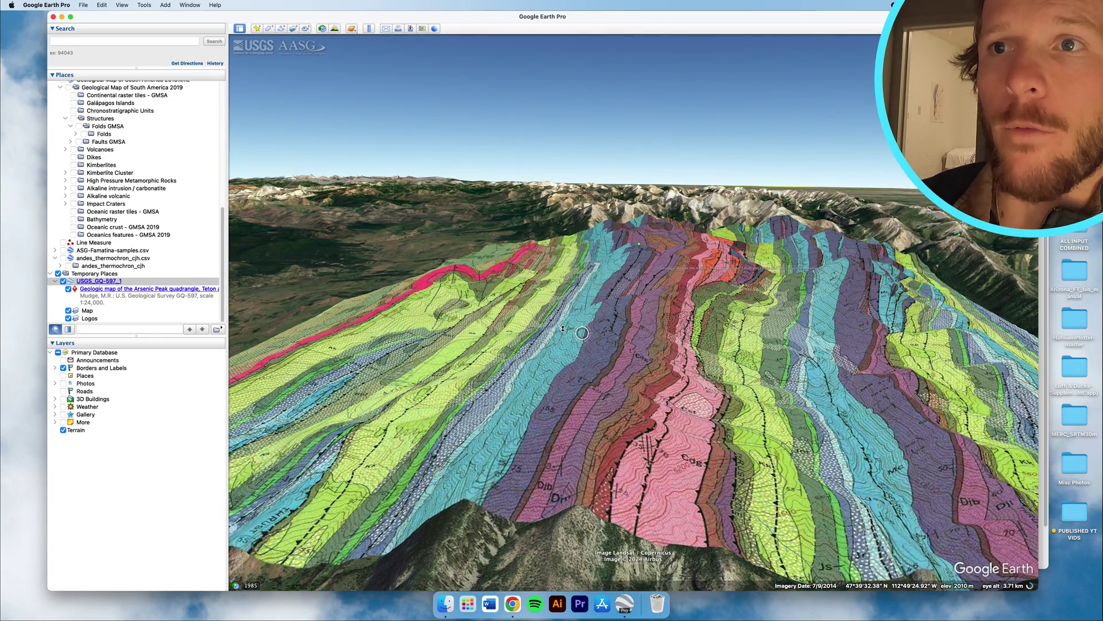
{"action": "left_click_drag", "start_coordinate": [821, 288], "coordinate": [765, 306]}
{"action": "mouse_move", "coordinate": [818, 283]}
{"action": "left_mouse_down"}
{"action": "mouse_move", "coordinate": [614, 318]}
{"action": "mouse_move", "coordinate": [713, 310]}
{"action": "mouse_move", "coordinate": [698, 298]}
{"action": "mouse_move", "coordinate": [557, 299]}
{"action": "mouse_move", "coordinate": [480, 313]}
{"action": "mouse_move", "coordinate": [469, 272]}
{"action": "mouse_move", "coordinate": [683, 265]}
{"action": "mouse_move", "coordinate": [527, 325]}
{"action": "left_mouse_up"}
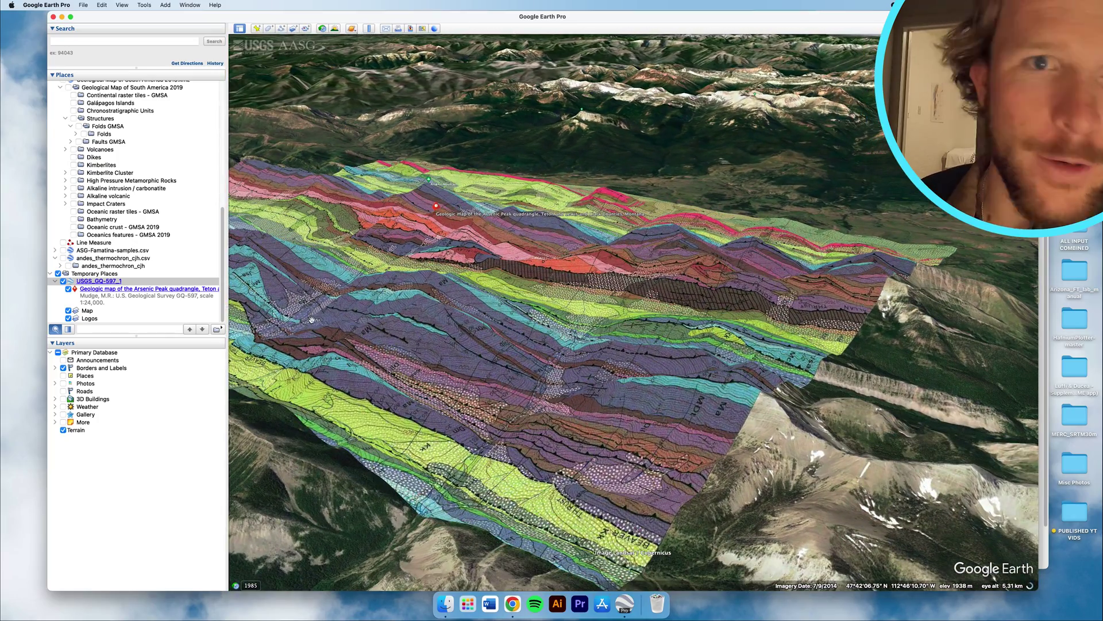
Toggle the USGS_GQ-597_1 overlay off and on twice to compare it with bare terrain.
{"action": "left_click", "coordinate": [63, 281]}
{"action": "left_click", "coordinate": [63, 281]}
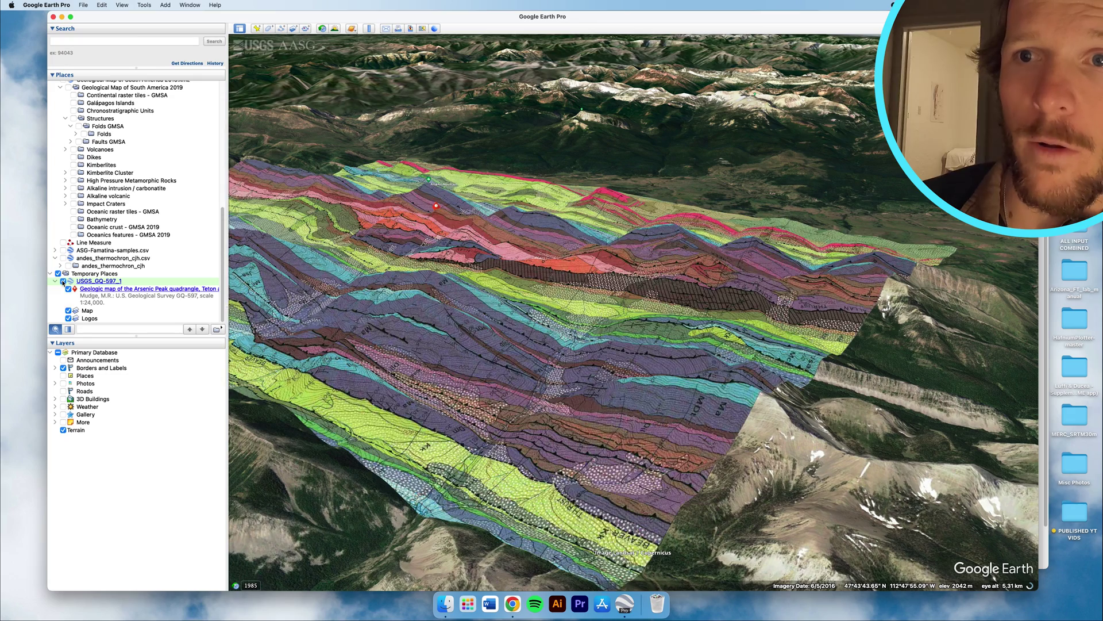
{"action": "left_click", "coordinate": [63, 281]}
{"action": "left_click", "coordinate": [63, 281]}
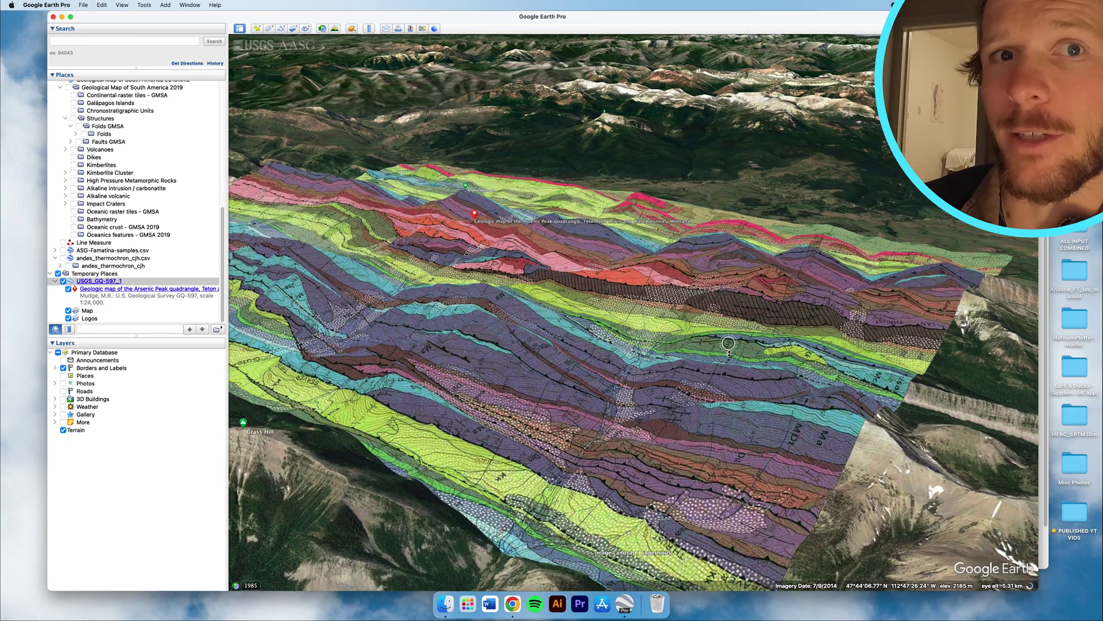
Orbit and recentre on the geologic map, then zoom in closer on the mapped ridge.
{"action": "middle_click_drag", "start_coordinate": [728, 353], "coordinate": [598, 367]}
{"action": "middle_click_drag", "start_coordinate": [788, 361], "coordinate": [853, 326]}
{"action": "scroll", "coordinate": [836, 316], "scroll_direction": "down", "scroll_amount": 5}
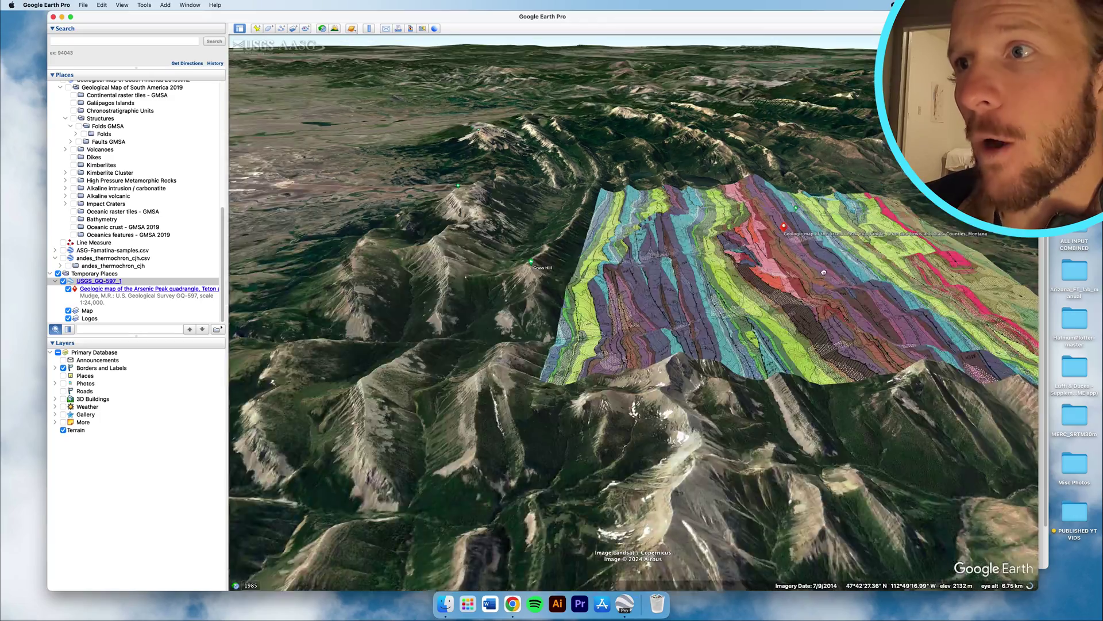
{"action": "left_click_drag", "start_coordinate": [836, 316], "coordinate": [634, 295]}
{"action": "scroll", "coordinate": [634, 291], "scroll_direction": "down", "scroll_amount": 4}
{"action": "middle_click_drag", "start_coordinate": [527, 319], "coordinate": [550, 506]}
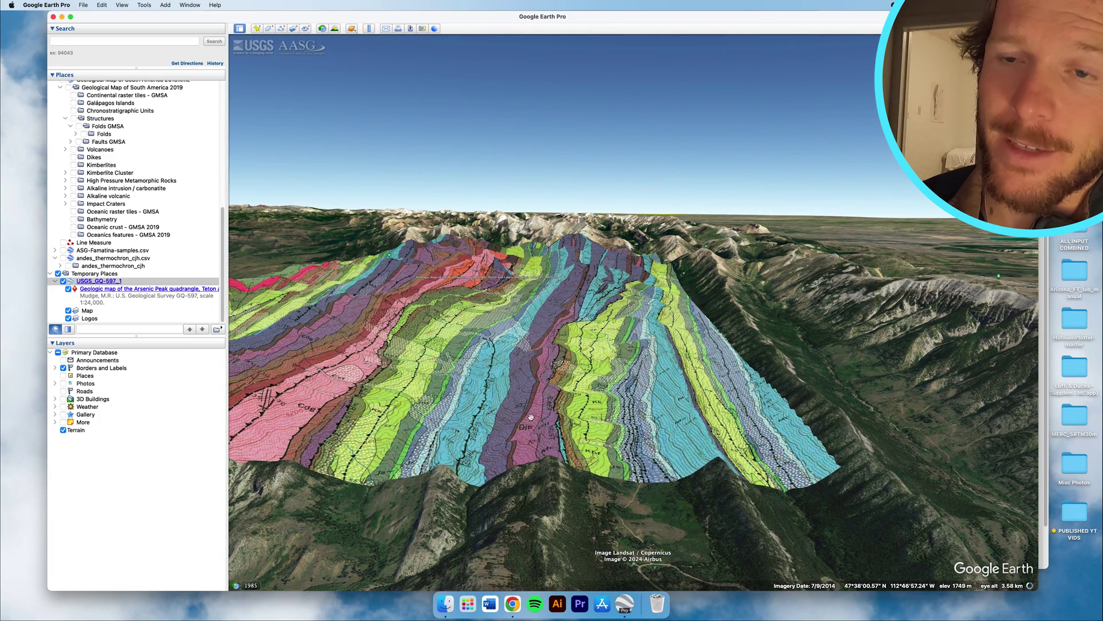
{"action": "scroll", "coordinate": [524, 427], "scroll_direction": "up", "scroll_amount": 5}
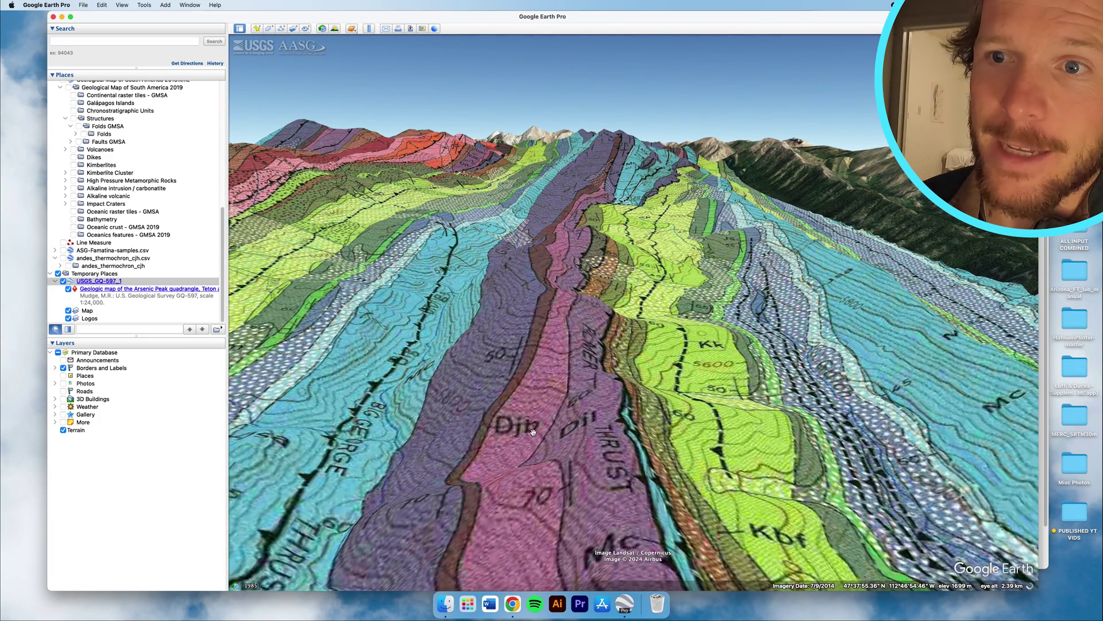
{"action": "left_click_drag", "start_coordinate": [572, 439], "coordinate": [505, 391]}
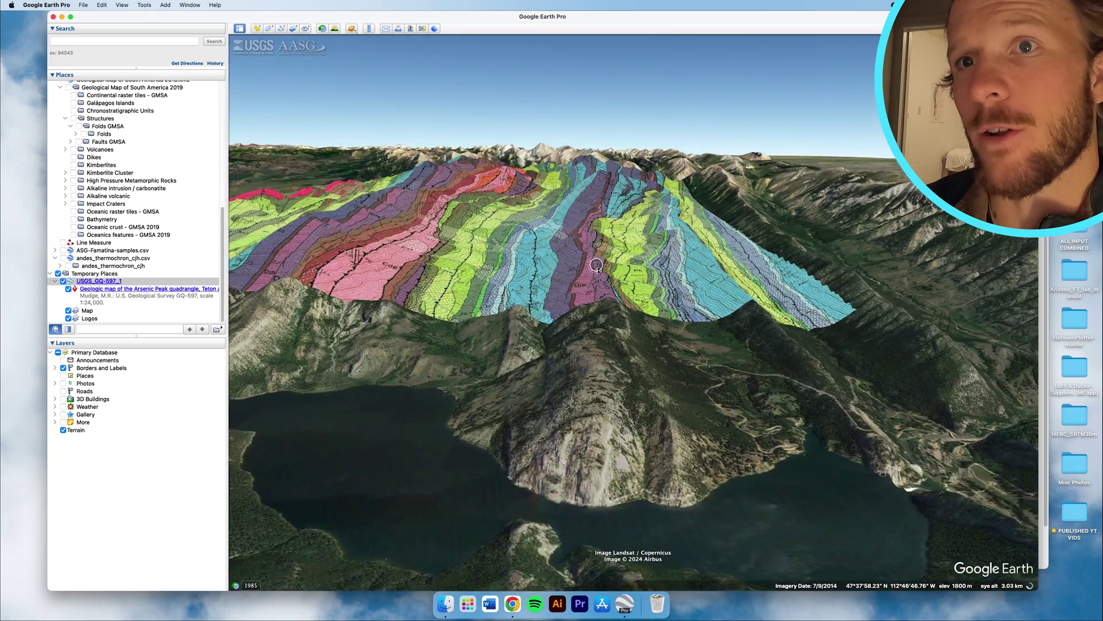
{"action": "double_click", "coordinate": [596, 266]}
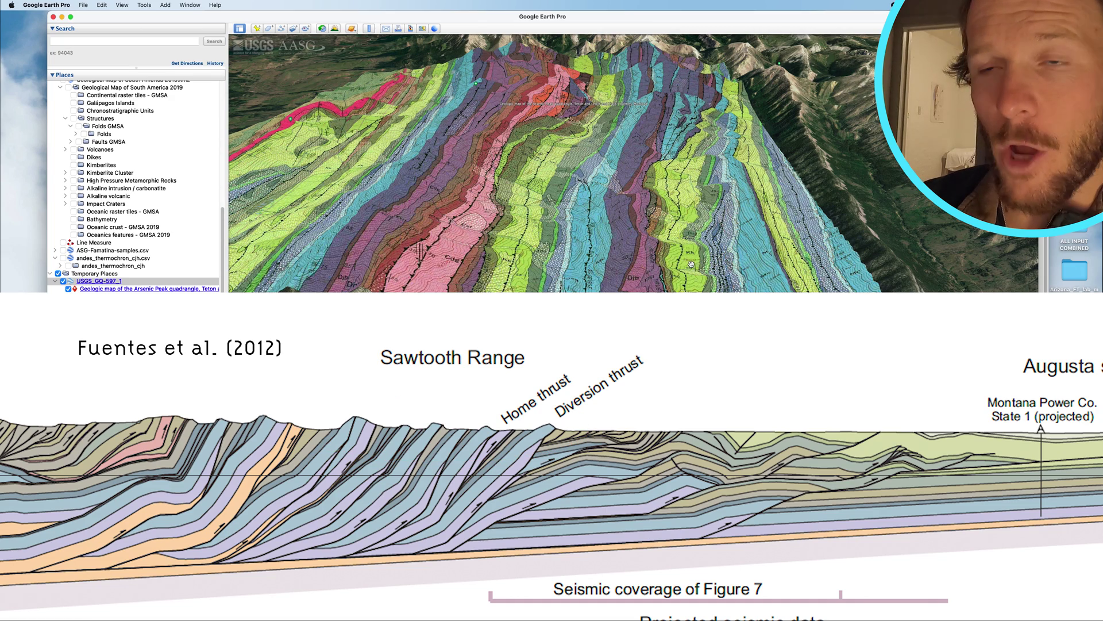
Zoom out and recentre on the whole draped Arsenic Peak geologic map, then bring up the File menu.
{"action": "left_click_drag", "start_coordinate": [549, 232], "coordinate": [551, 274]}
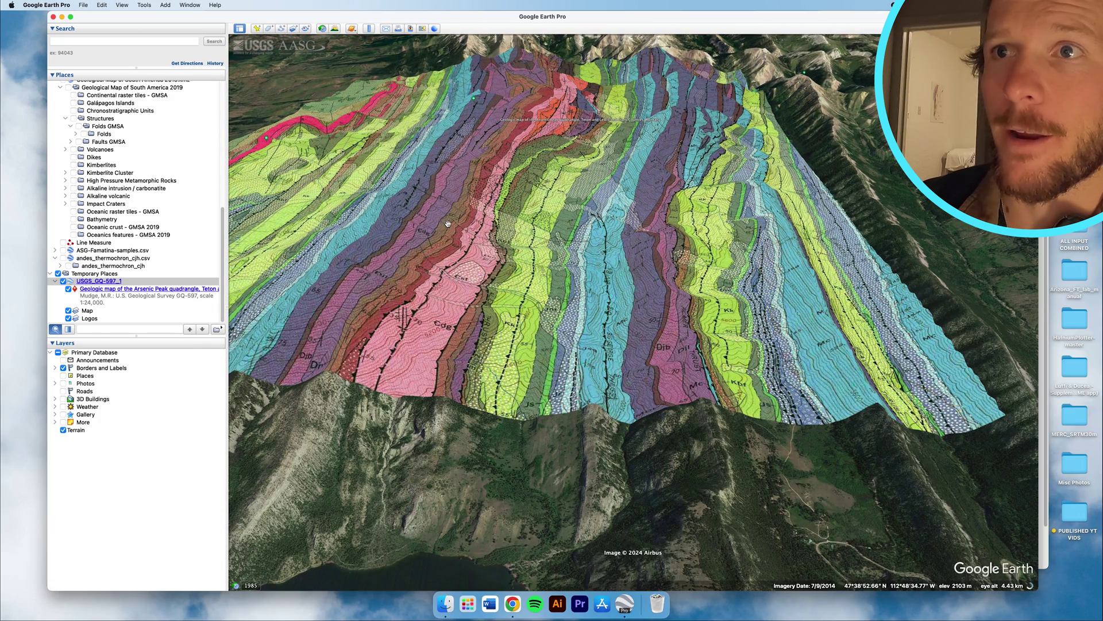
{"action": "left_click_drag", "start_coordinate": [439, 222], "coordinate": [487, 247]}
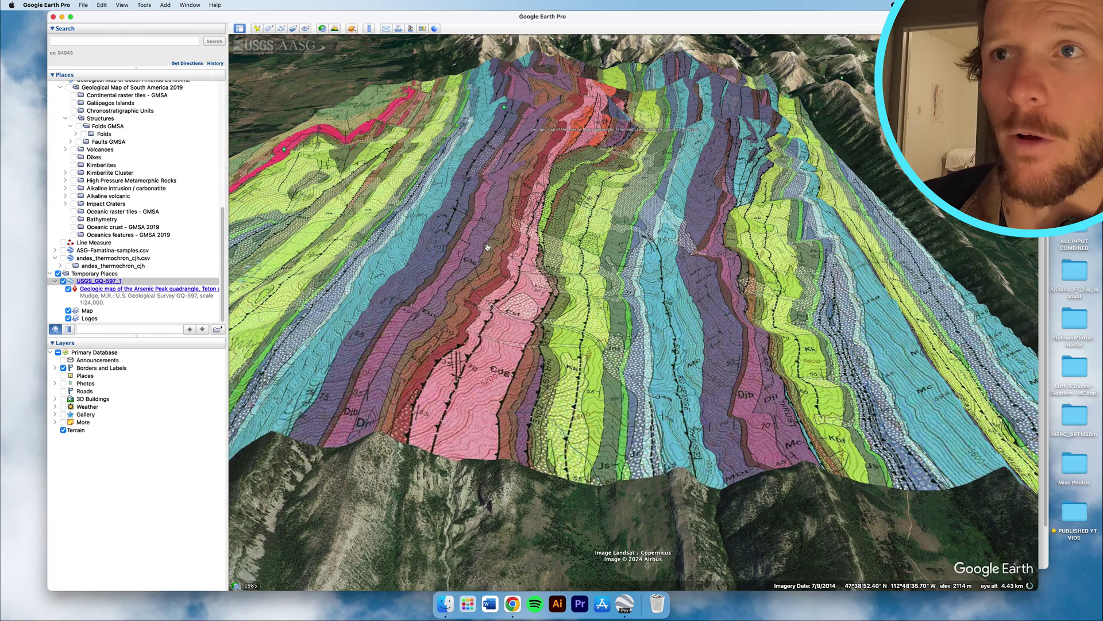
{"action": "scroll", "coordinate": [488, 247], "scroll_direction": "down", "scroll_amount": 10}
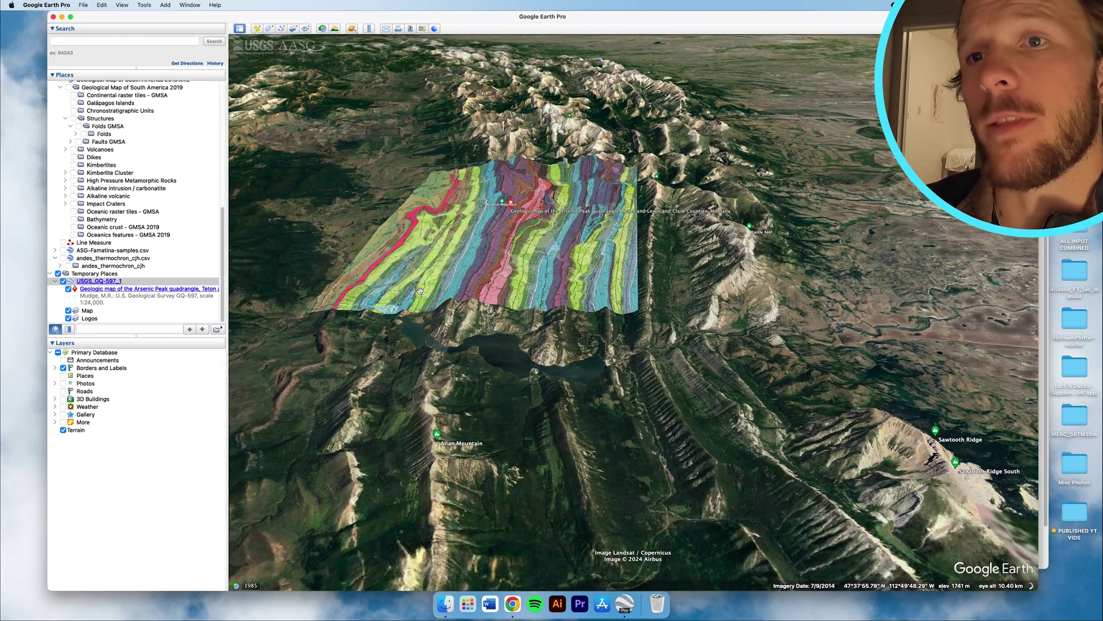
{"action": "left_click_drag", "start_coordinate": [419, 291], "coordinate": [516, 283]}
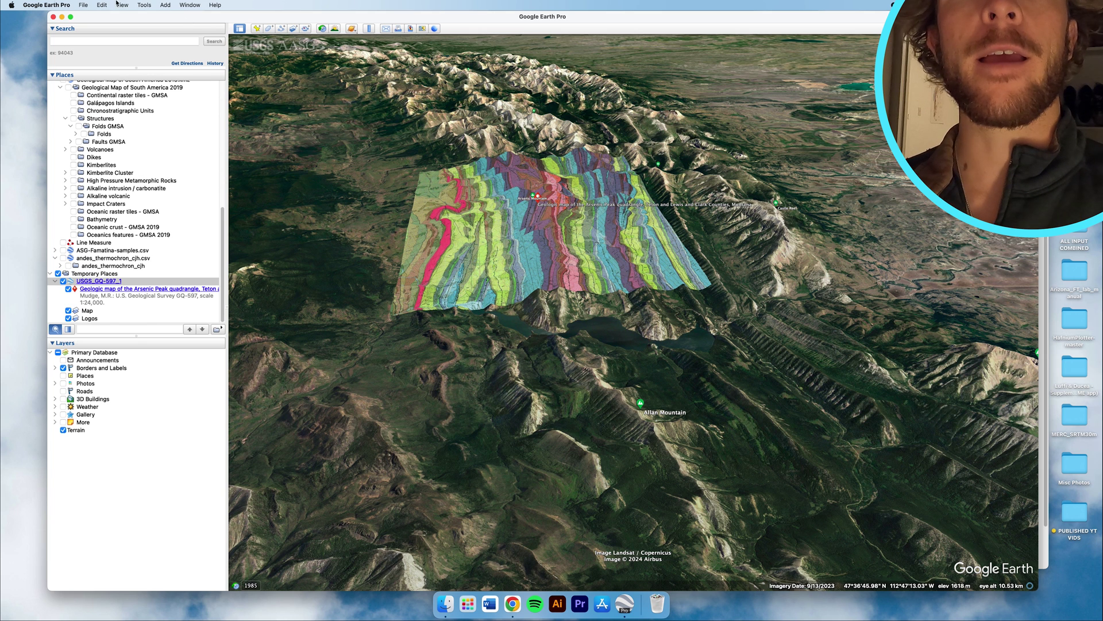
{"action": "left_click", "coordinate": [84, 5]}
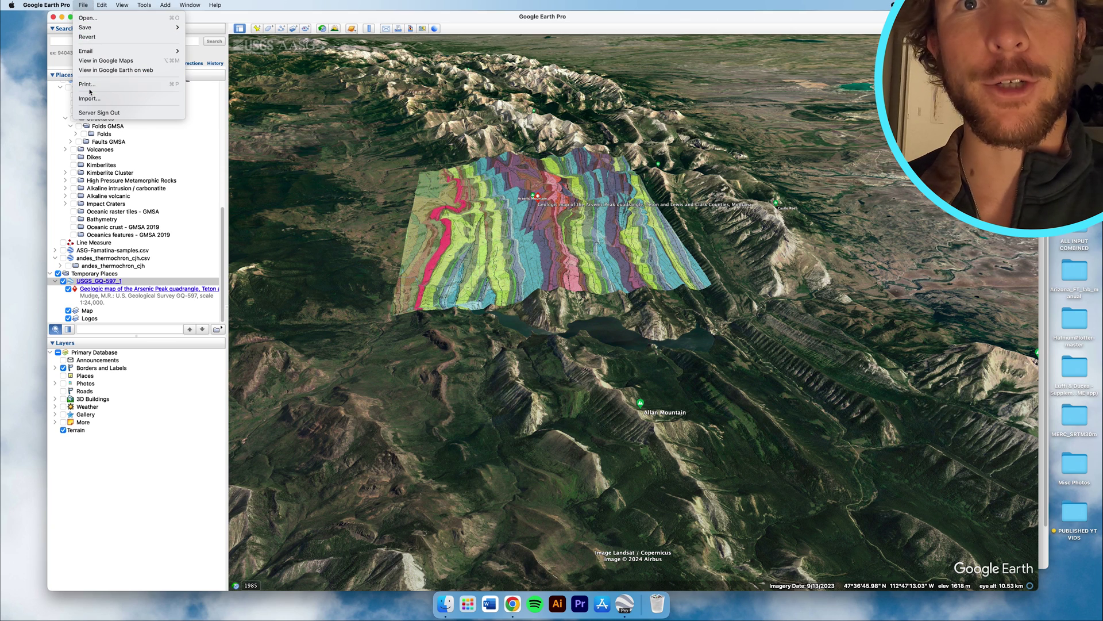
Open the Santa Cruz County Hiking file and hide its Laps and Track Points layers.
{"action": "left_click", "coordinate": [98, 21]}
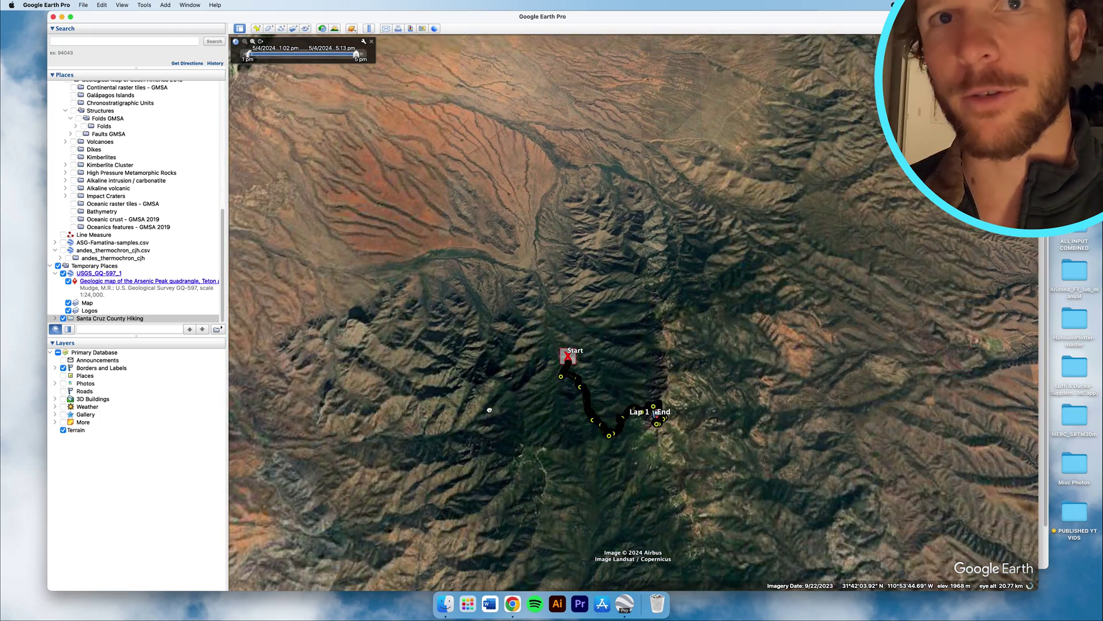
{"action": "left_click", "coordinate": [56, 318]}
{"action": "scroll", "coordinate": [77, 320], "scroll_direction": "down", "scroll_amount": 3}
{"action": "left_click", "coordinate": [68, 286]}
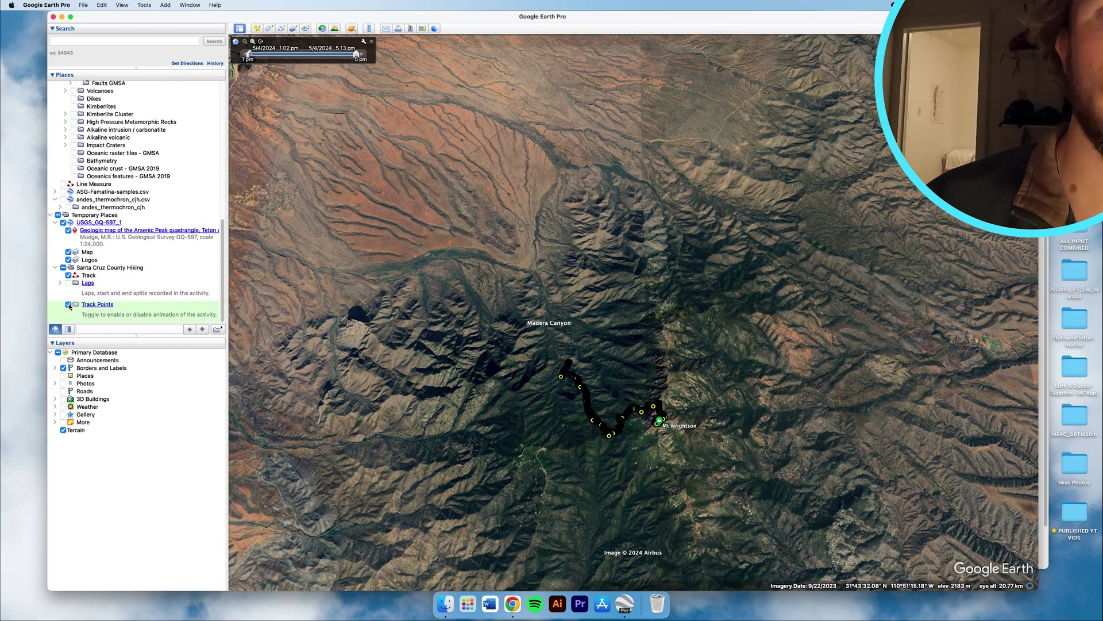
{"action": "left_click", "coordinate": [69, 306]}
Zoom and orbit along the red hiking track toward Mt Wrightson.
{"action": "scroll", "coordinate": [552, 415], "scroll_direction": "up", "scroll_amount": 5}
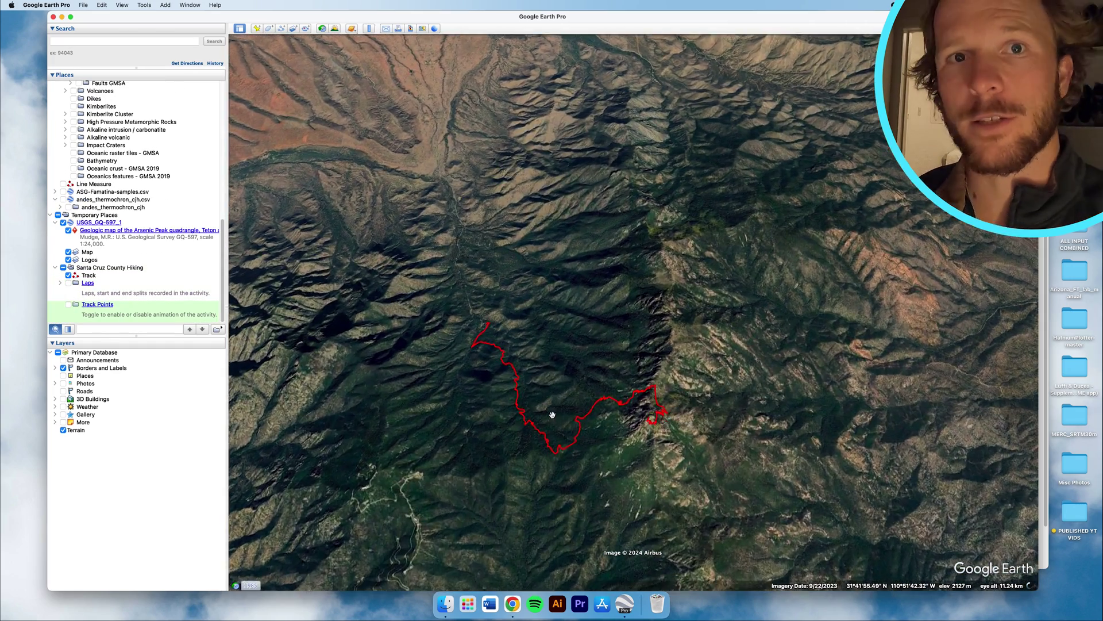
{"action": "scroll", "coordinate": [552, 415], "scroll_direction": "up", "scroll_amount": 5}
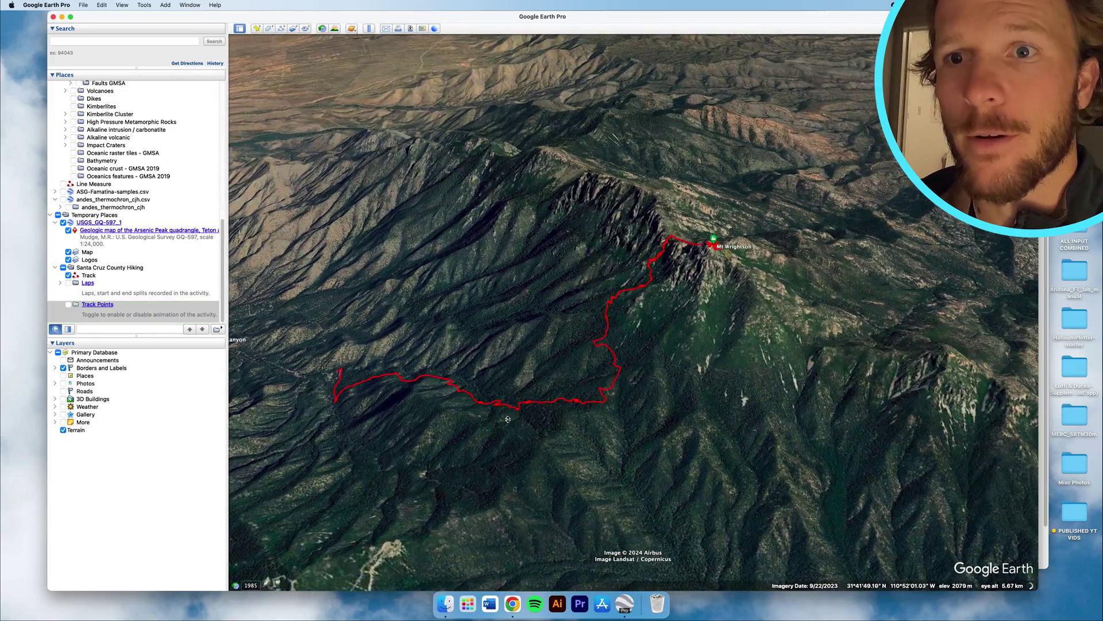
{"action": "middle_click_drag", "start_coordinate": [507, 409], "coordinate": [663, 453]}
{"action": "left_click_drag", "start_coordinate": [539, 435], "coordinate": [606, 385]}
{"action": "middle_click_drag", "start_coordinate": [452, 359], "coordinate": [532, 352]}
{"action": "left_click_drag", "start_coordinate": [532, 352], "coordinate": [595, 323]}
{"action": "scroll", "coordinate": [543, 204], "scroll_direction": "up", "scroll_amount": 5}
{"action": "middle_click_drag", "start_coordinate": [681, 275], "coordinate": [618, 198]}
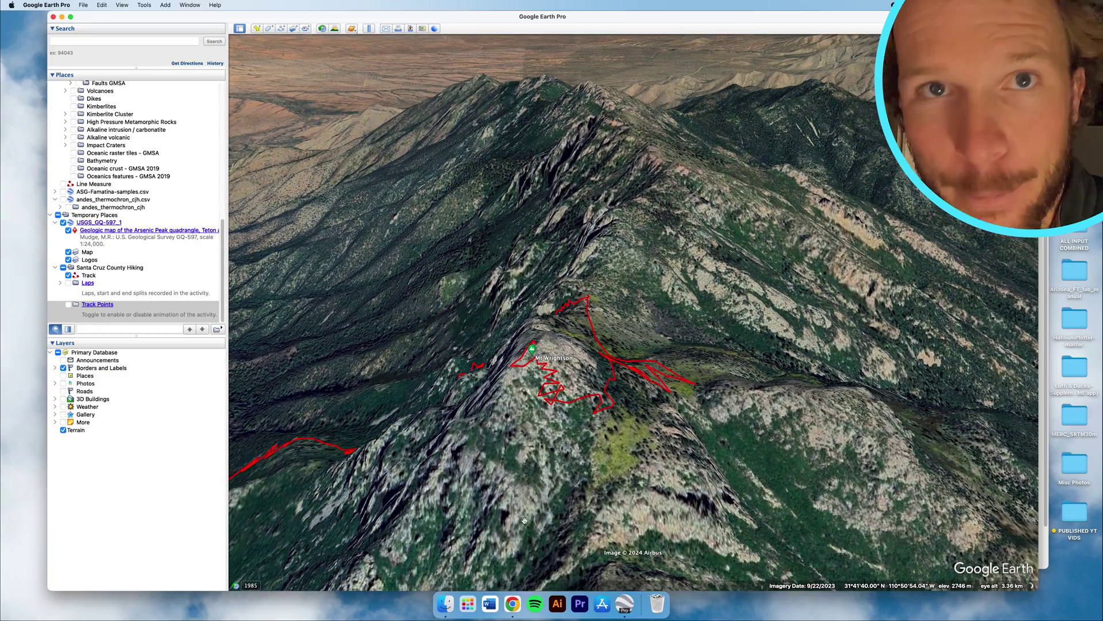
Rotate and tilt around Mt Wrightson to see the whole red track climbing to the summit.
{"action": "scroll", "coordinate": [558, 492], "scroll_direction": "down", "scroll_amount": 5}
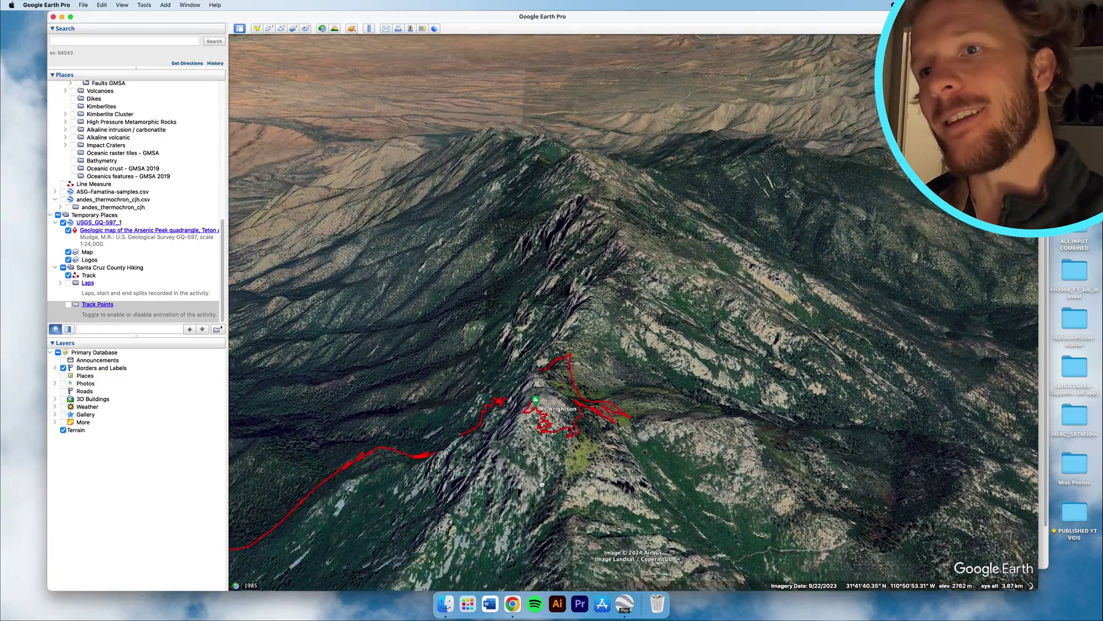
{"action": "middle_click_drag", "start_coordinate": [559, 491], "coordinate": [540, 395]}
{"action": "scroll", "coordinate": [541, 428], "scroll_direction": "down", "scroll_amount": 10}
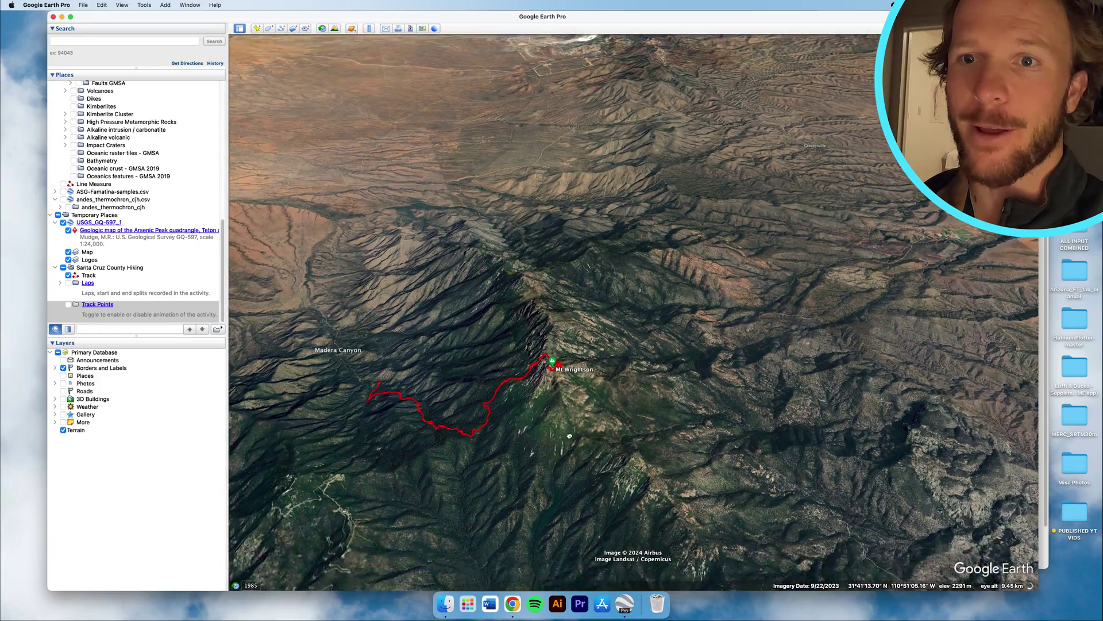
{"action": "left_click_drag", "start_coordinate": [560, 464], "coordinate": [601, 432]}
{"action": "scroll", "coordinate": [413, 460], "scroll_direction": "up", "scroll_amount": 4}
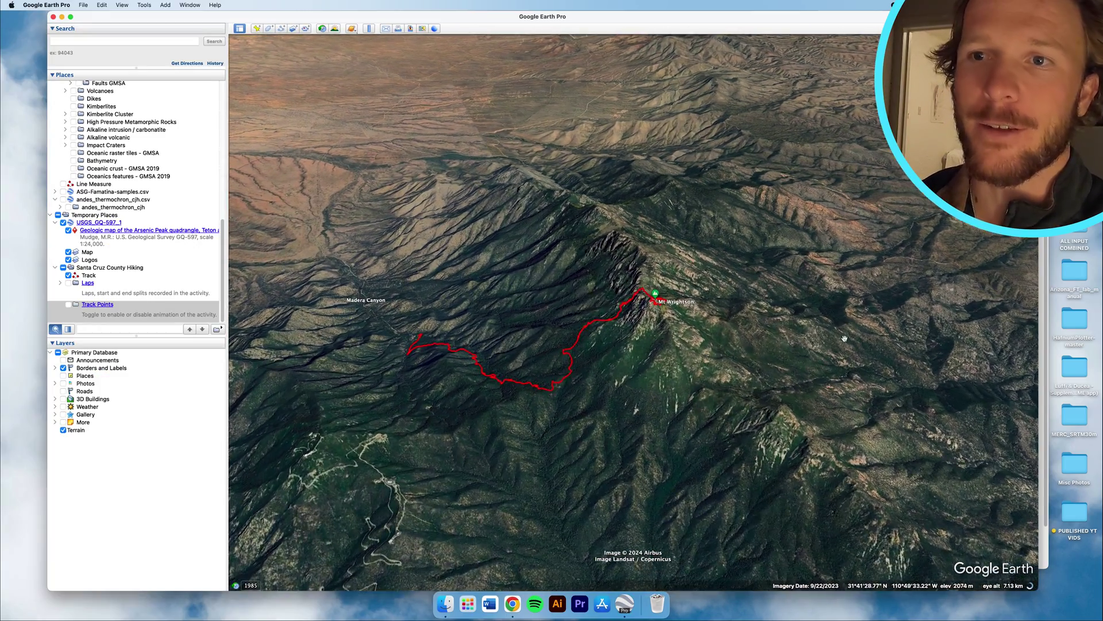
{"action": "scroll", "coordinate": [550, 337], "scroll_direction": "up", "scroll_amount": 2}
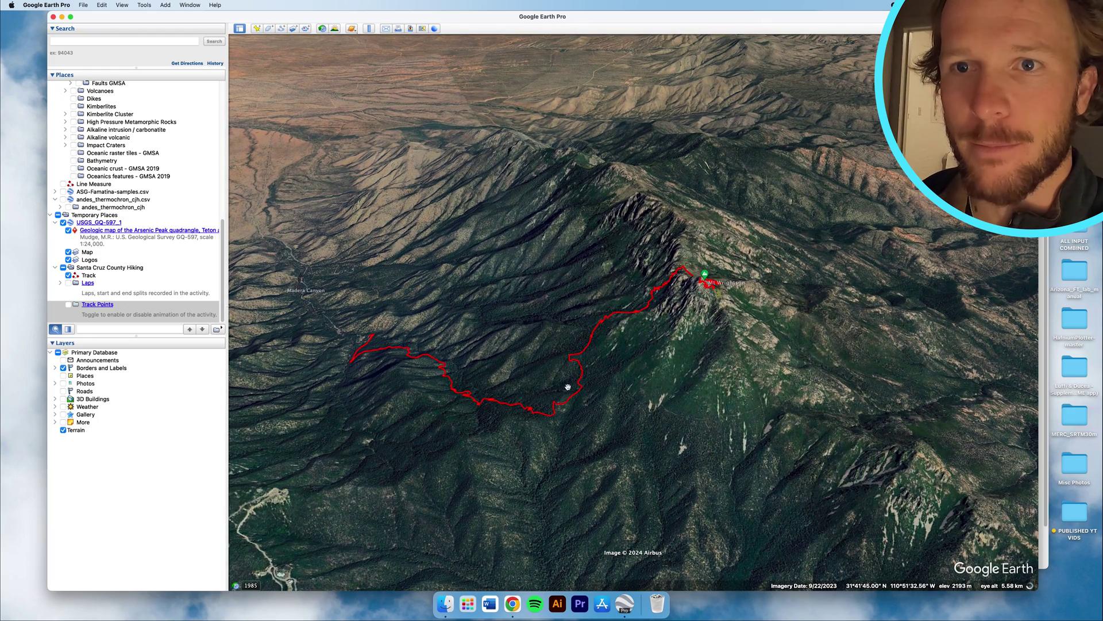
{"action": "scroll", "coordinate": [550, 371], "scroll_direction": "up", "scroll_amount": 2}
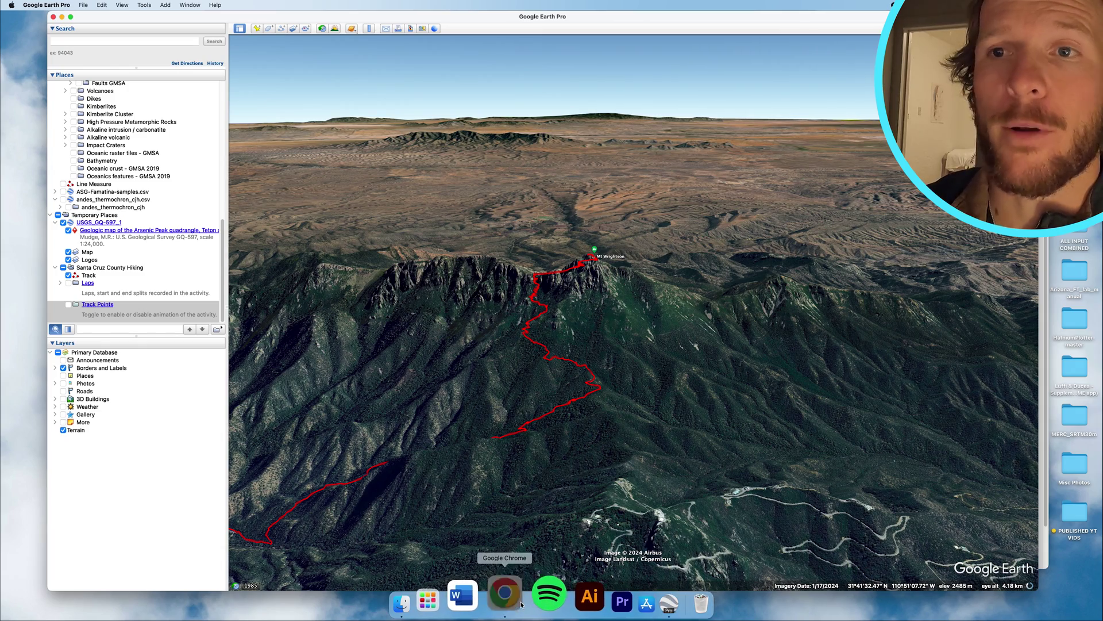
Switch to the NGMDB MapView page in the browser and zoom the map around Nogales.
{"action": "left_click", "coordinate": [520, 602]}
{"action": "left_click", "coordinate": [280, 20]}
{"action": "scroll", "coordinate": [578, 261], "scroll_direction": "down", "scroll_amount": 5}
{"action": "scroll", "coordinate": [578, 261], "scroll_direction": "down", "scroll_amount": 5}
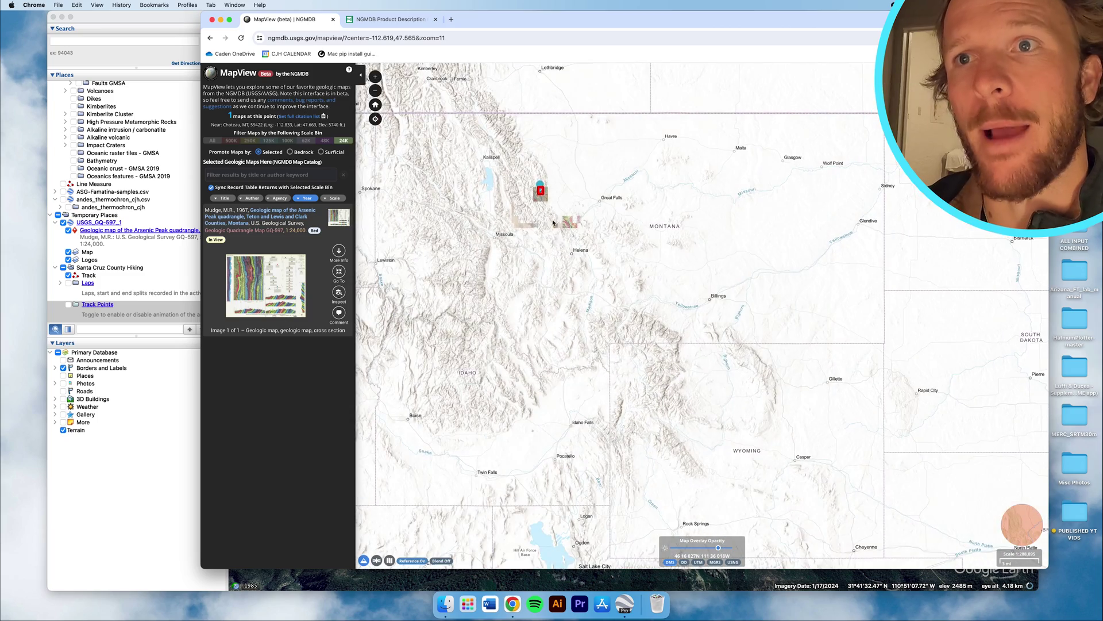
{"action": "scroll", "coordinate": [701, 320], "scroll_direction": "up", "scroll_amount": 6}
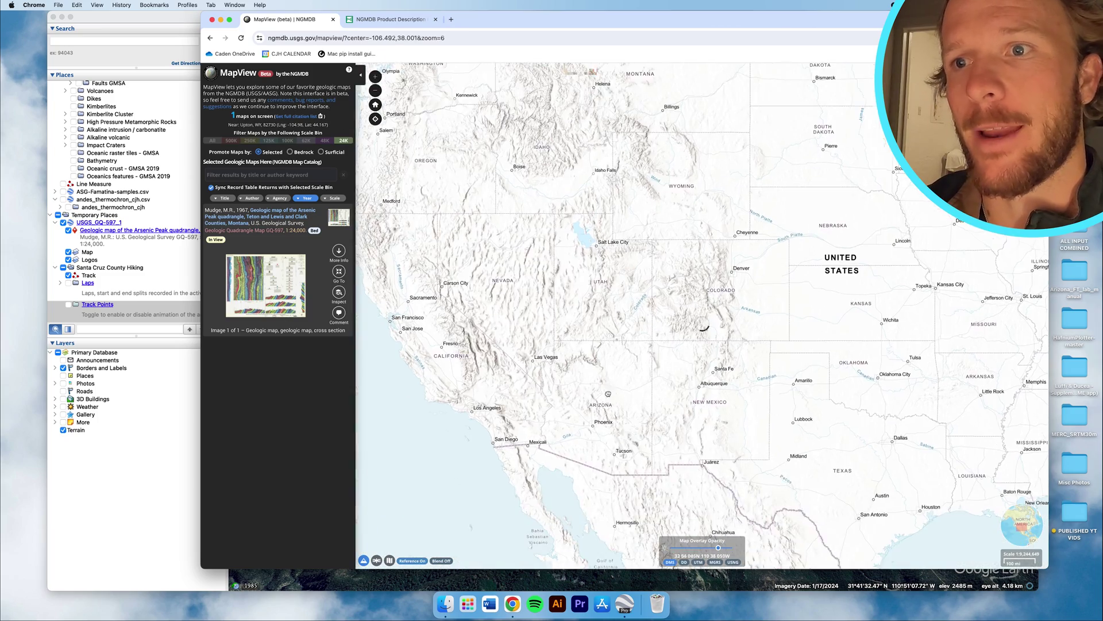
{"action": "scroll", "coordinate": [702, 324], "scroll_direction": "up", "scroll_amount": 4}
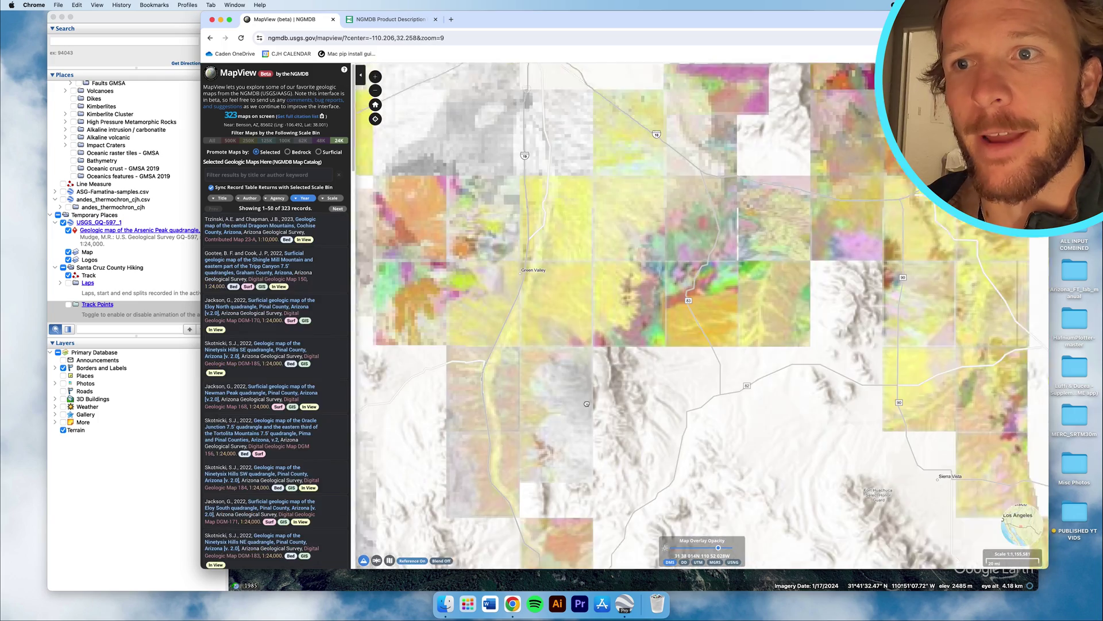
{"action": "scroll", "coordinate": [701, 320], "scroll_direction": "down", "scroll_amount": 2}
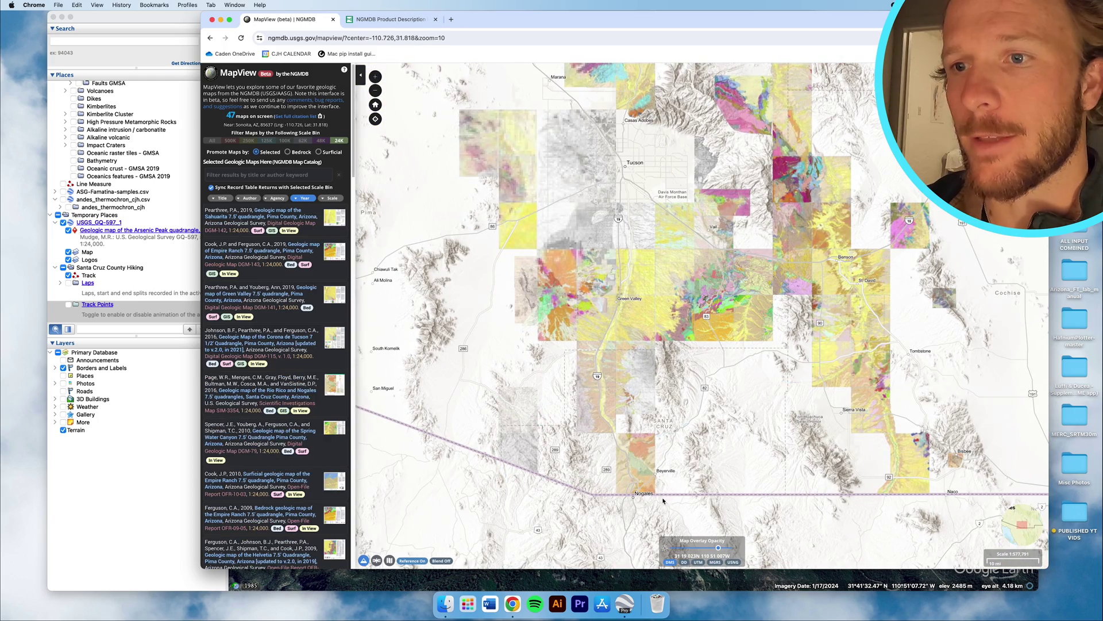
Shift the map south of Nogales and filter the listed maps to the 1:48,000 (48K) scale.
{"action": "left_click_drag", "start_coordinate": [634, 499], "coordinate": [627, 418]}
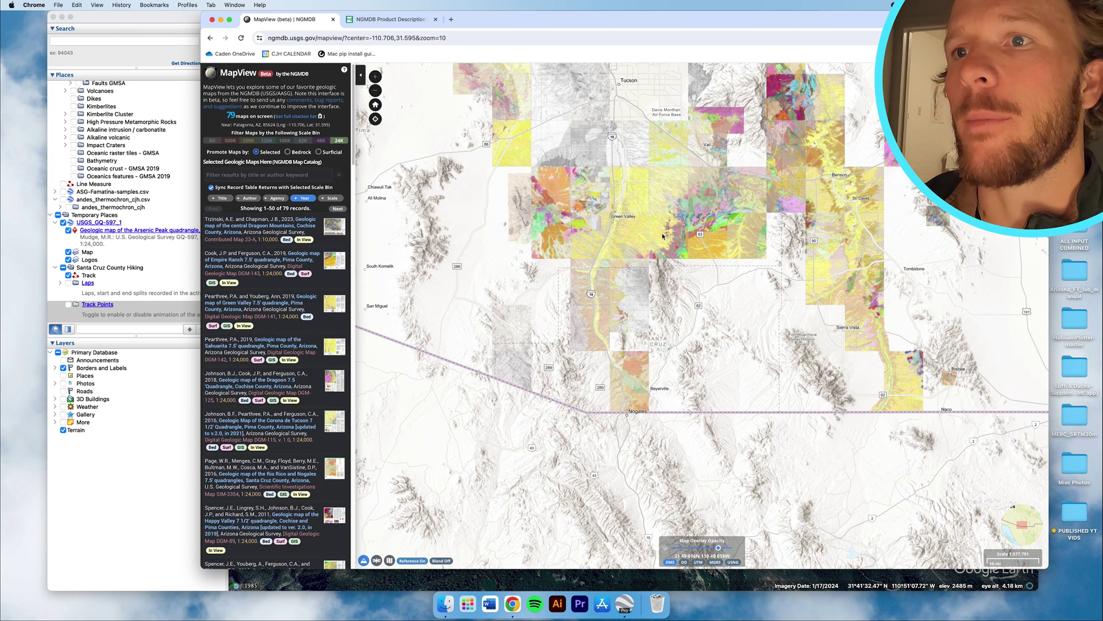
{"action": "scroll", "coordinate": [660, 285], "scroll_direction": "up", "scroll_amount": 5}
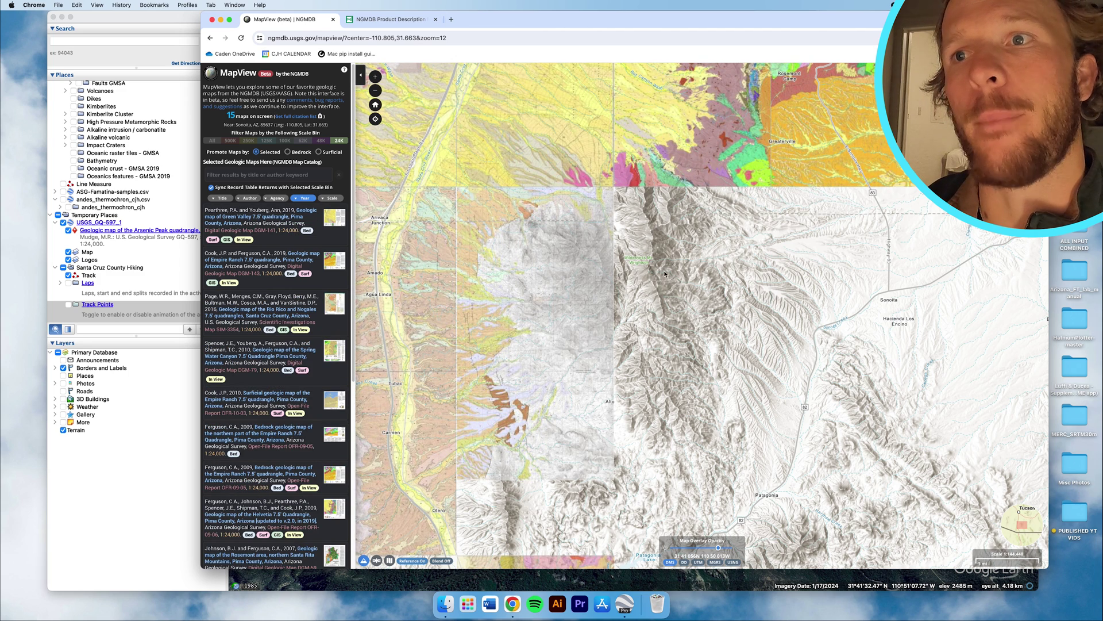
{"action": "scroll", "coordinate": [742, 237], "scroll_direction": "down", "scroll_amount": 3}
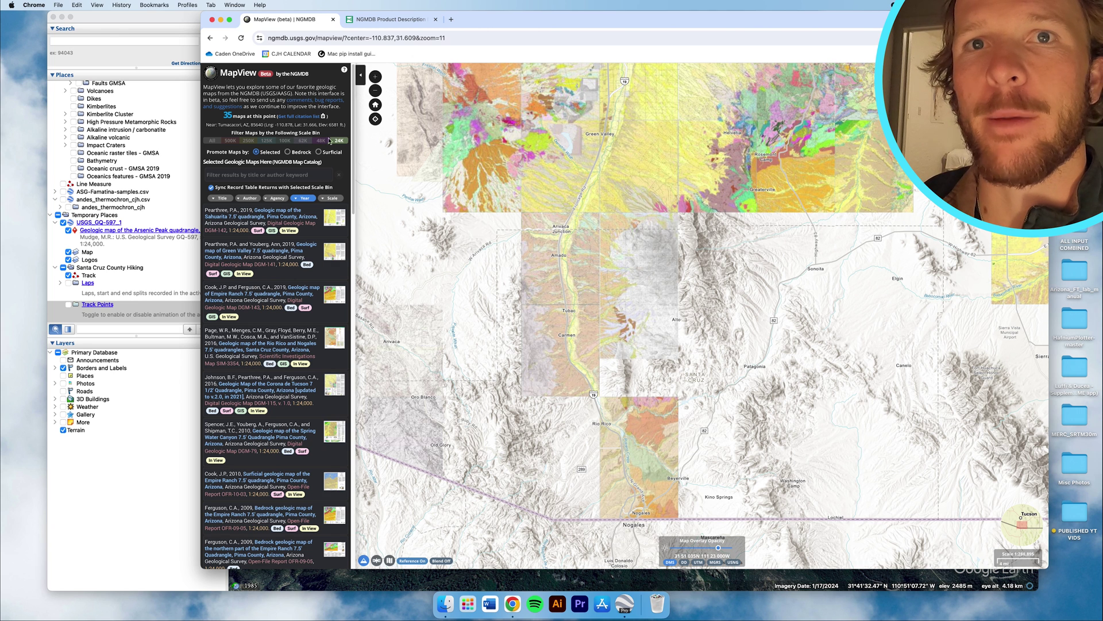
{"action": "left_click", "coordinate": [321, 140]}
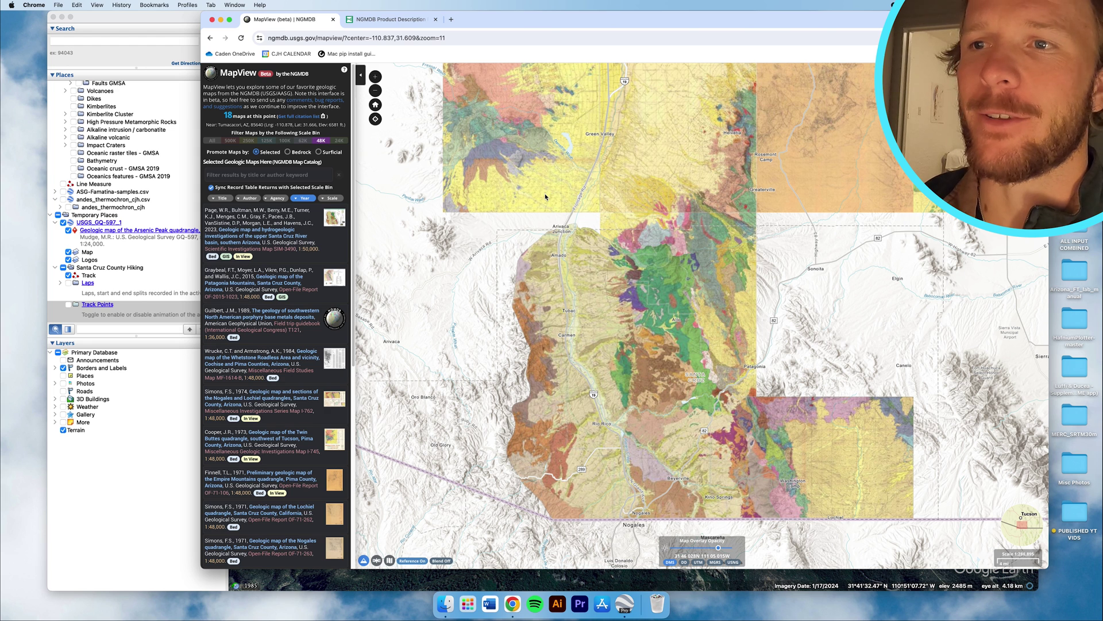
{"action": "key", "text": "XF86MonBrightnessDown"}
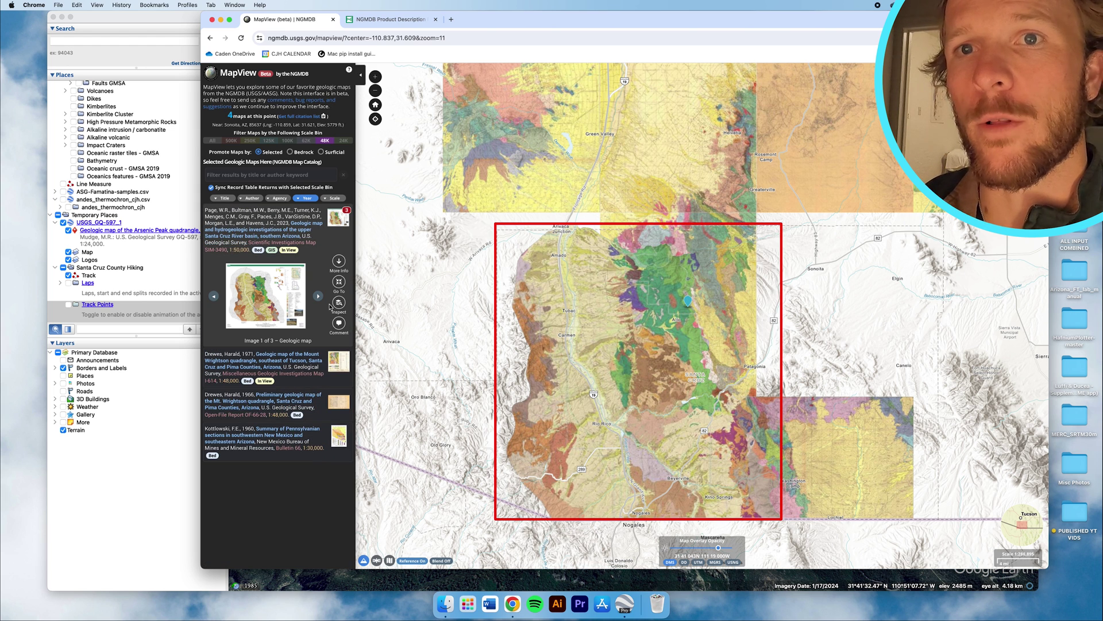
Open the upper Santa Cruz River basin map's product page and download USGS_SIM-3490_1.kmz.
{"action": "left_click", "coordinate": [338, 261]}
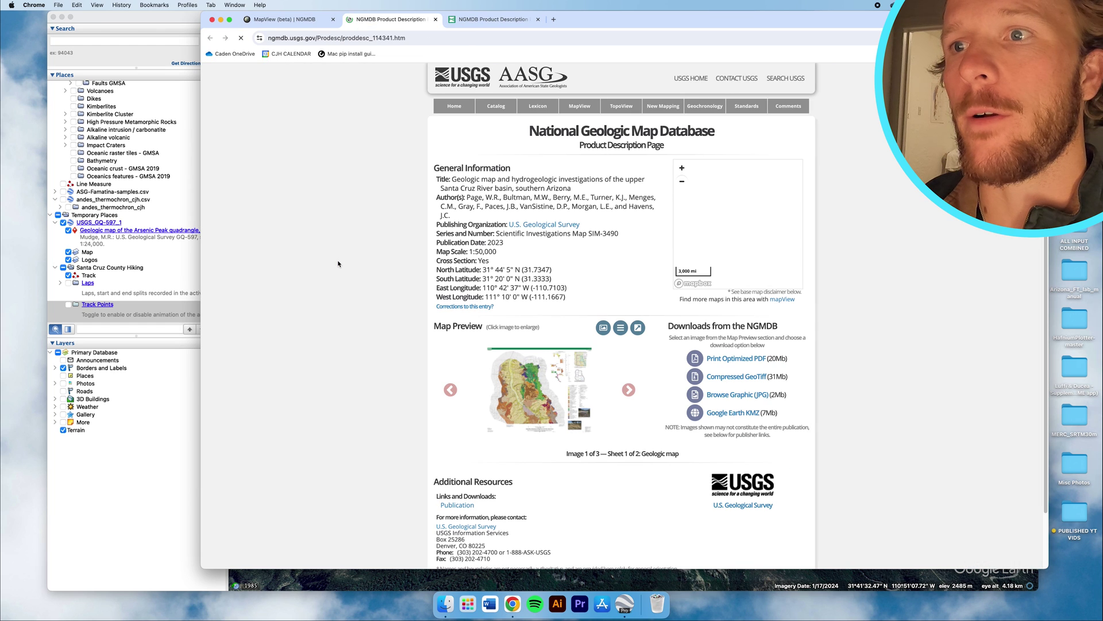
{"action": "left_click", "coordinate": [724, 414]}
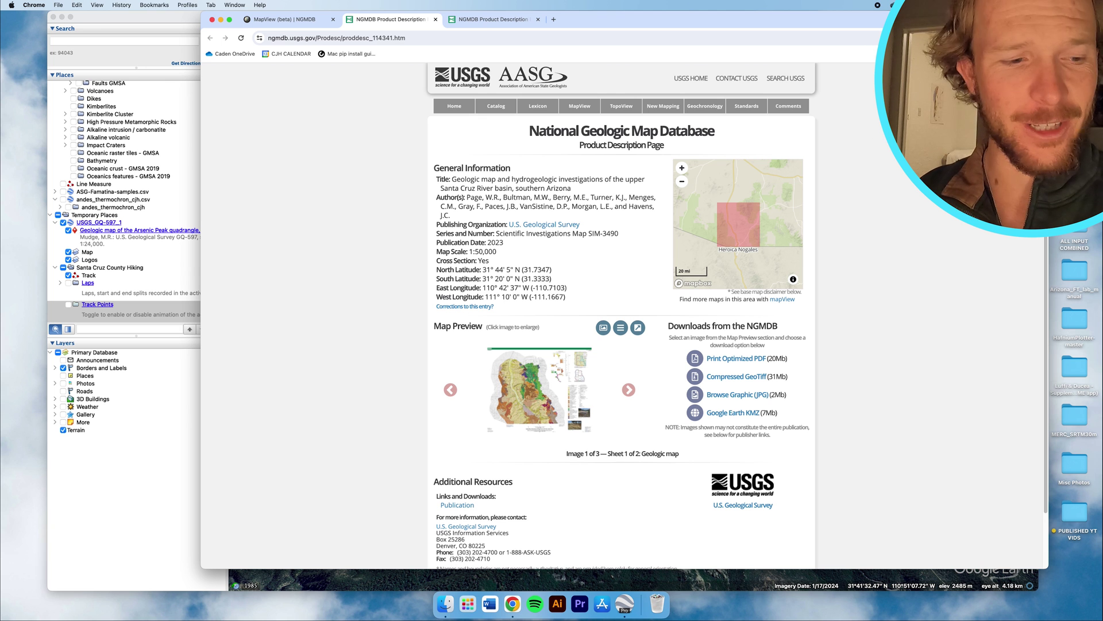
{"action": "left_click", "coordinate": [131, 20]}
Open the downloaded USGS_SIM-3490_1.kmz in Google Earth Pro via File > Open.
{"action": "left_click", "coordinate": [83, 4]}
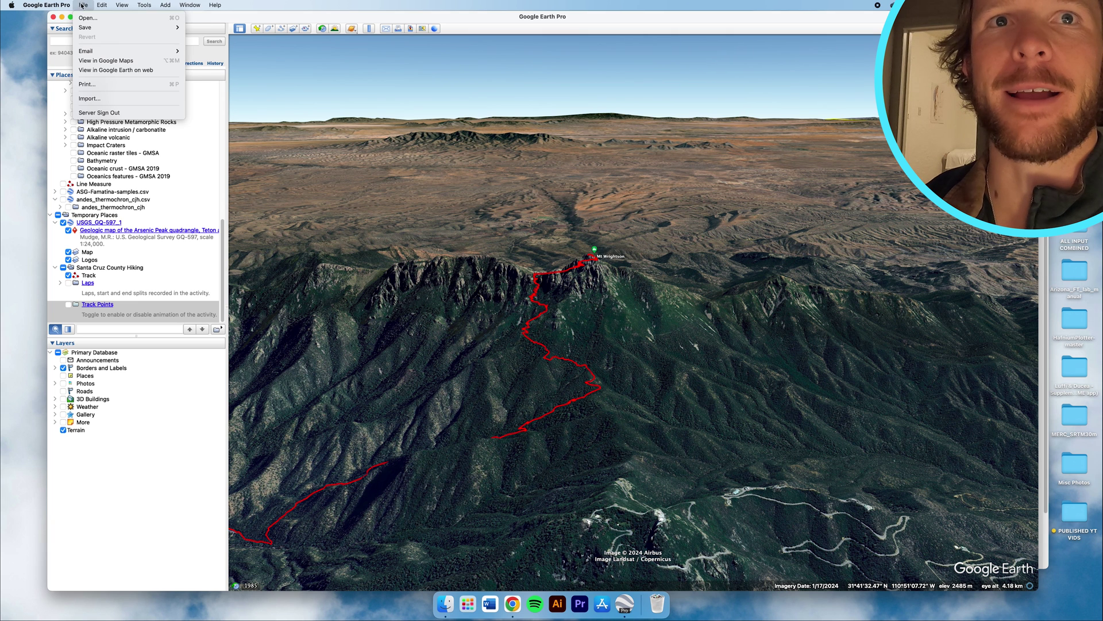
{"action": "left_click", "coordinate": [88, 19]}
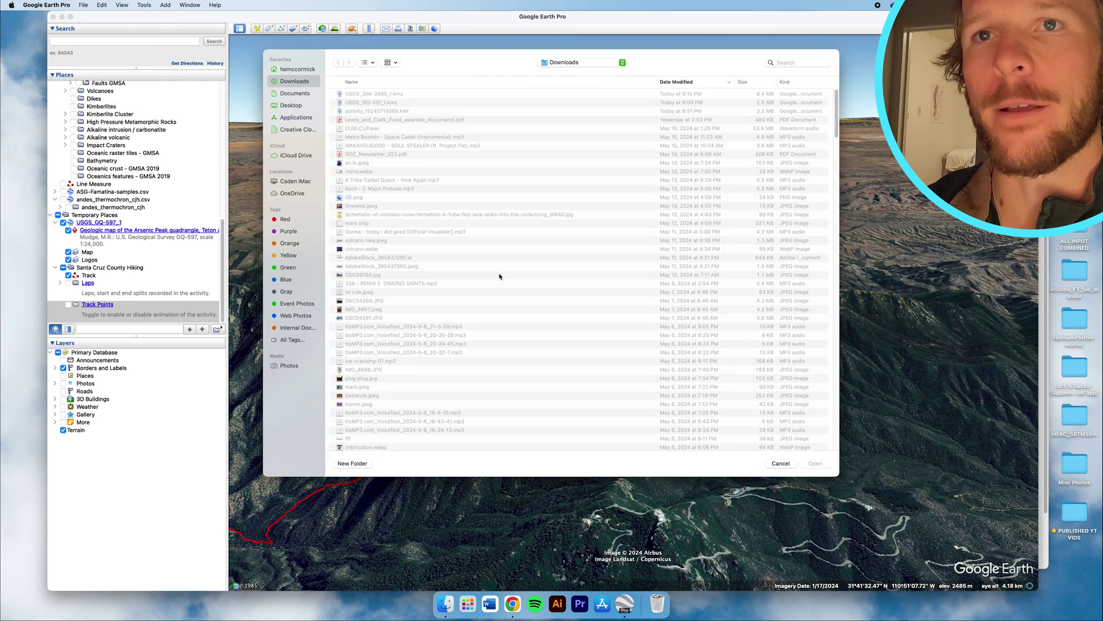
{"action": "double_click", "coordinate": [369, 99]}
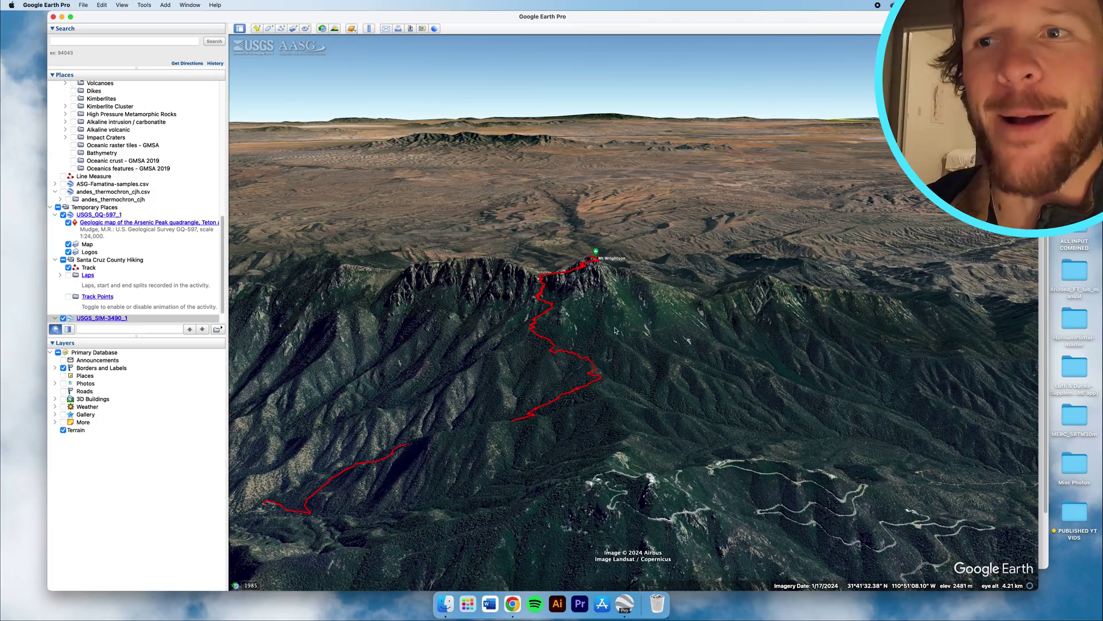
Zoom and rotate in on the red Mt Wrightson track, then pan across the new map to its eastern edge.
{"action": "scroll", "coordinate": [603, 327], "scroll_direction": "down", "scroll_amount": 10}
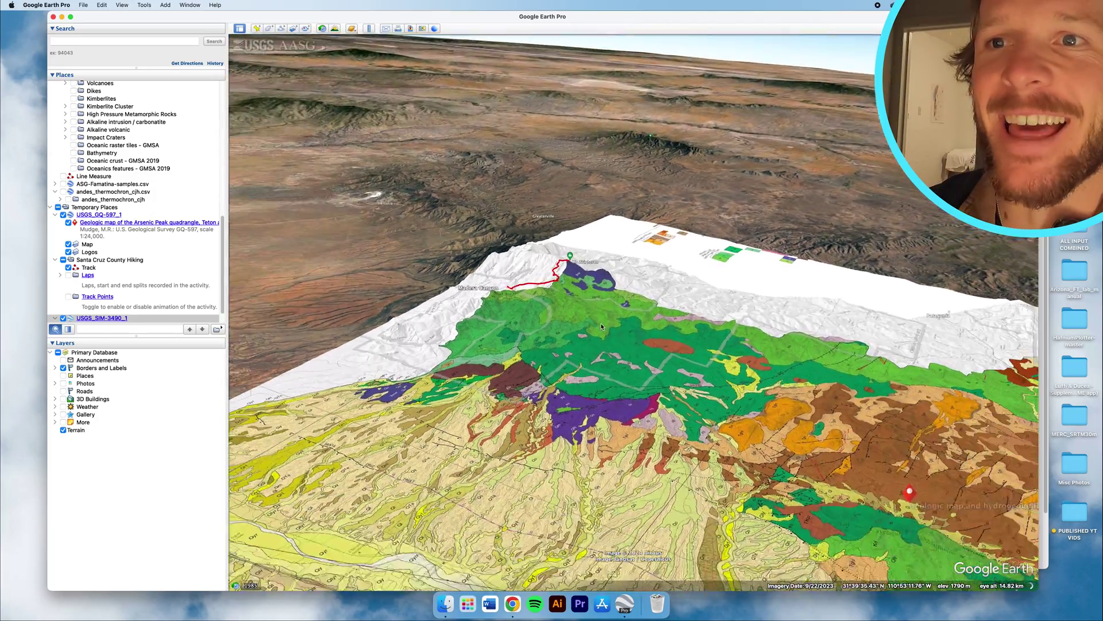
{"action": "scroll", "coordinate": [602, 327], "scroll_direction": "down", "scroll_amount": 5}
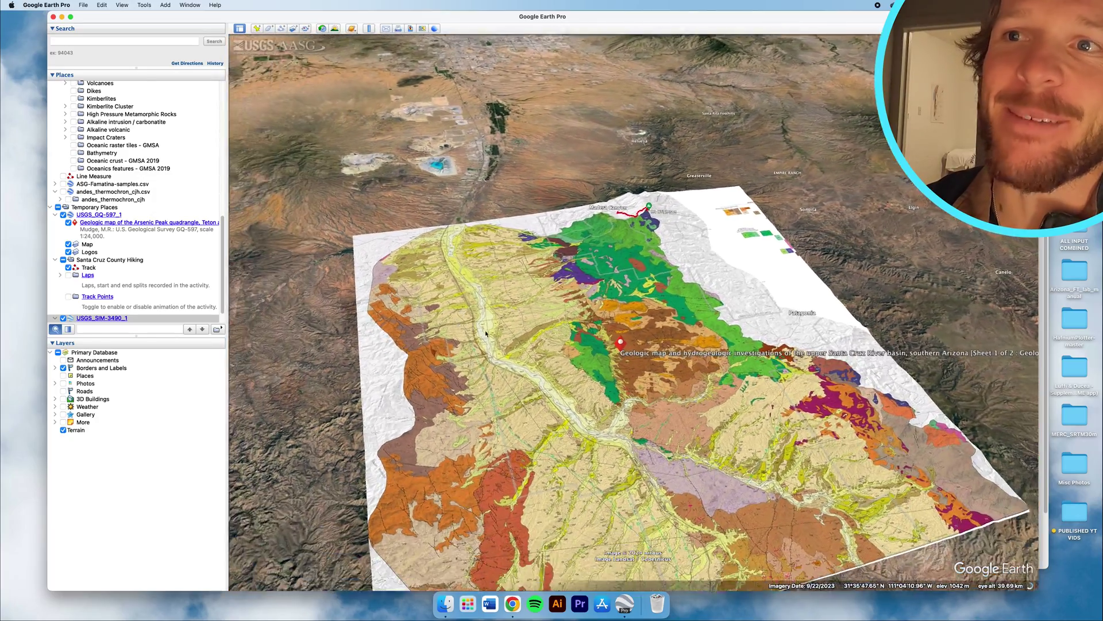
{"action": "scroll", "coordinate": [665, 296], "scroll_direction": "up", "scroll_amount": 3}
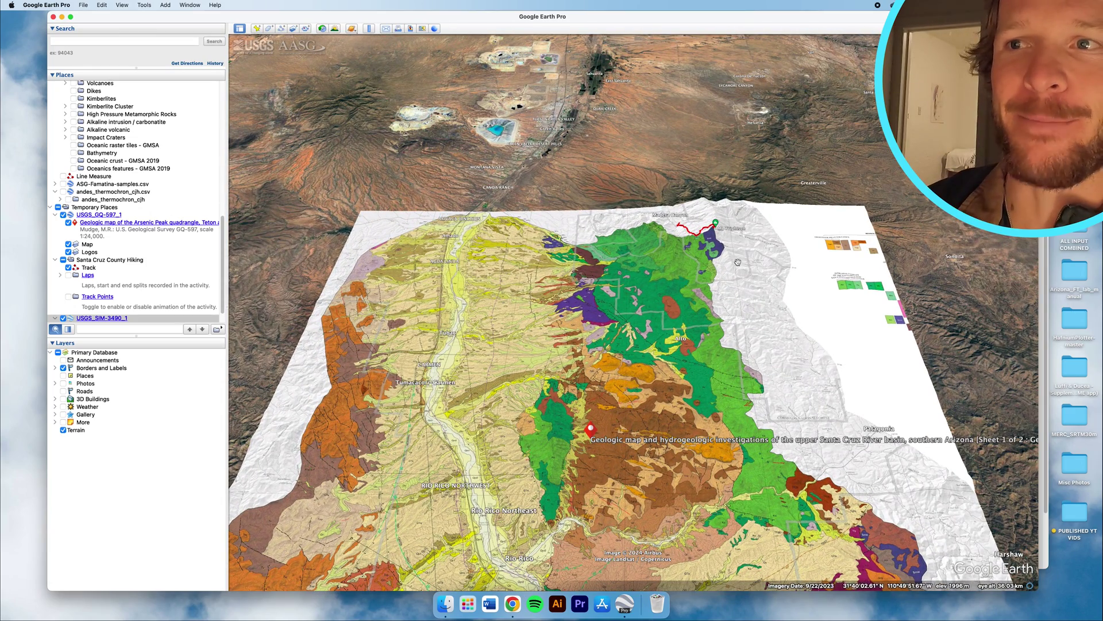
{"action": "scroll", "coordinate": [738, 262], "scroll_direction": "up", "scroll_amount": 5}
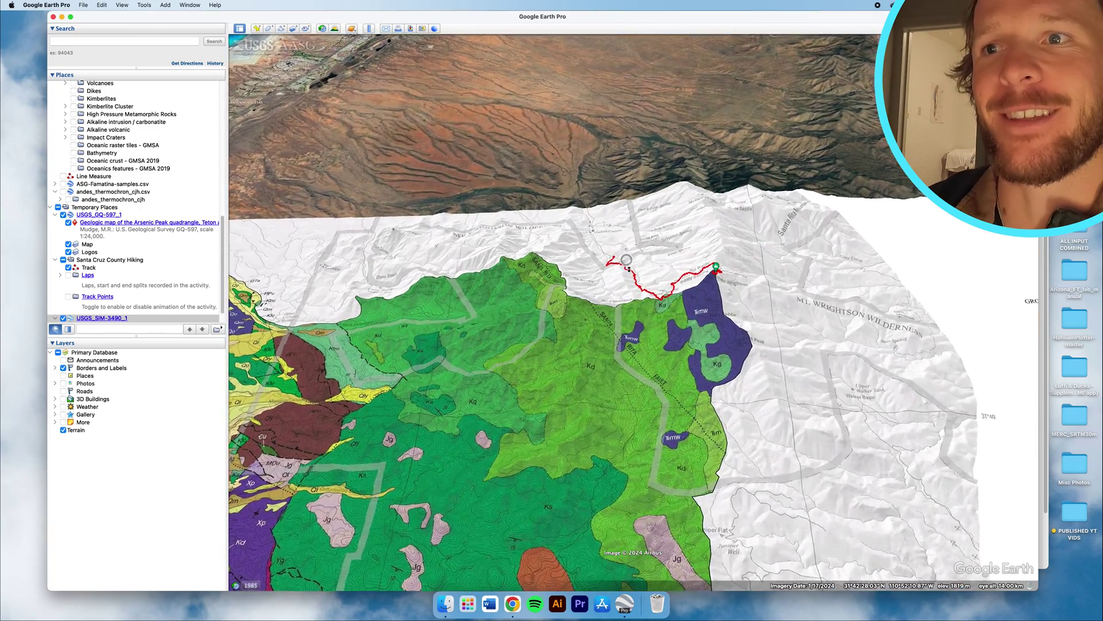
{"action": "right_click_drag", "start_coordinate": [629, 269], "coordinate": [667, 297]}
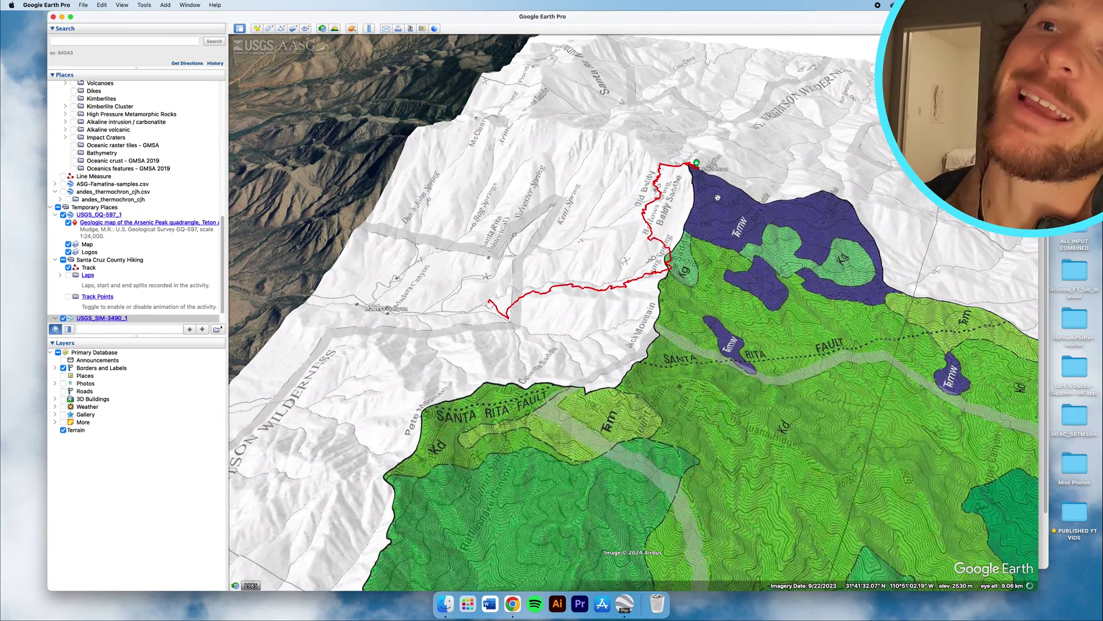
{"action": "scroll", "coordinate": [715, 201], "scroll_direction": "up", "scroll_amount": 3}
{"action": "scroll", "coordinate": [737, 272], "scroll_direction": "down", "scroll_amount": 5}
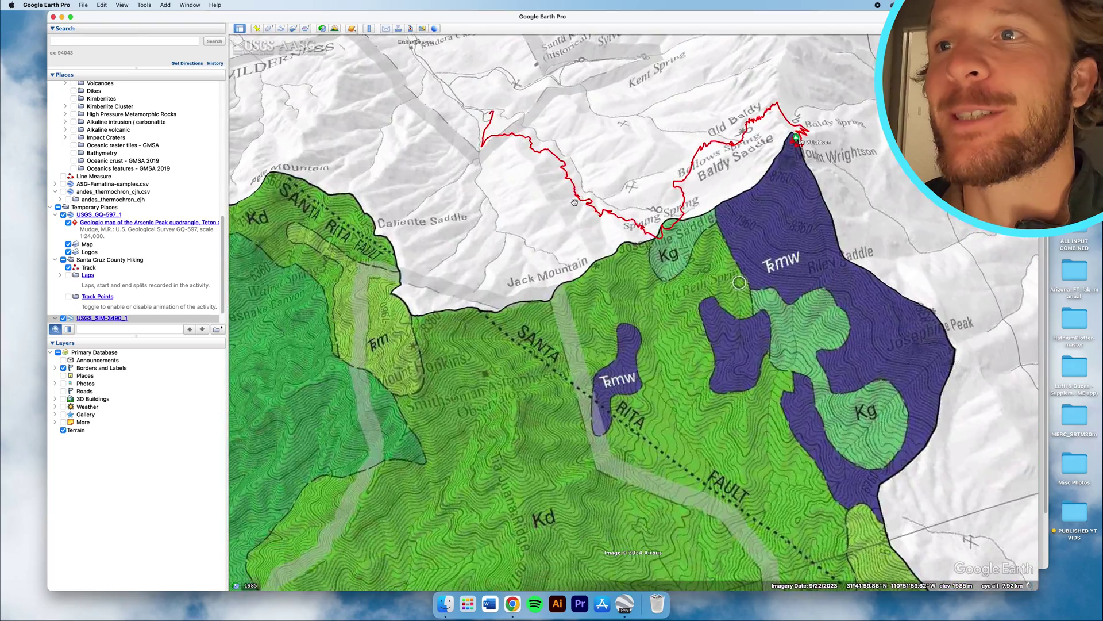
{"action": "scroll", "coordinate": [528, 292], "scroll_direction": "down", "scroll_amount": 3}
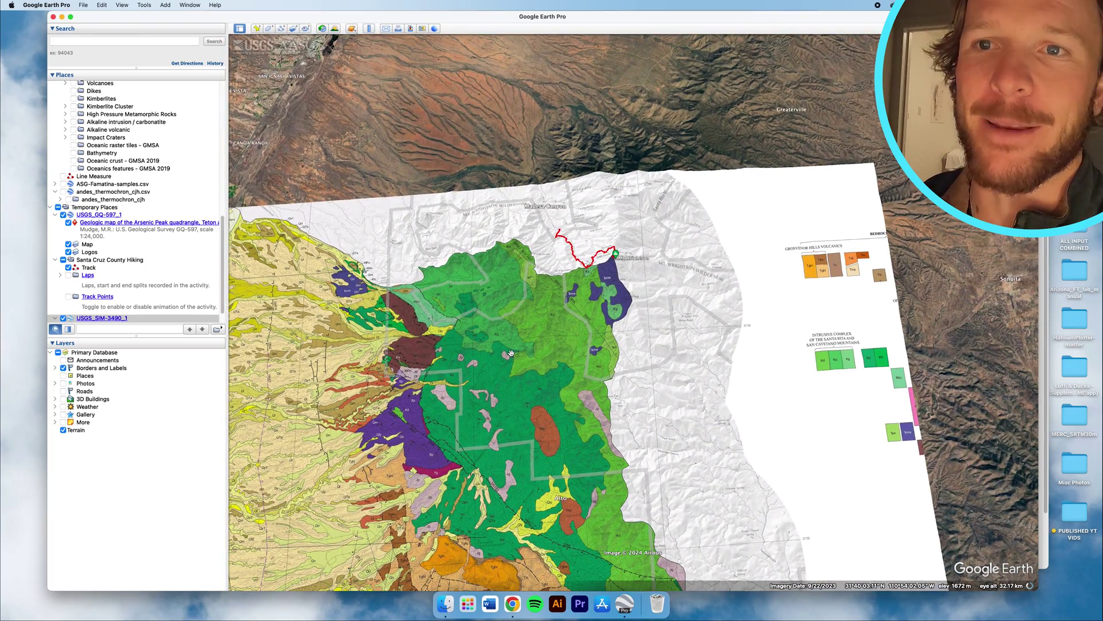
{"action": "left_click_drag", "start_coordinate": [512, 351], "coordinate": [792, 147]}
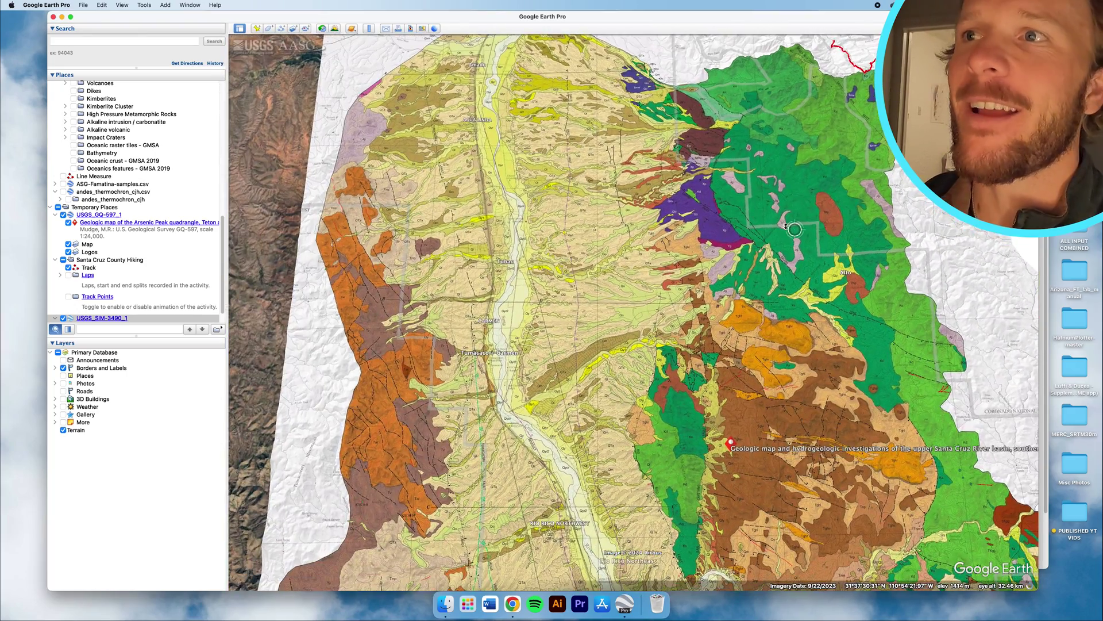
{"action": "left_click_drag", "start_coordinate": [795, 231], "coordinate": [394, 367]}
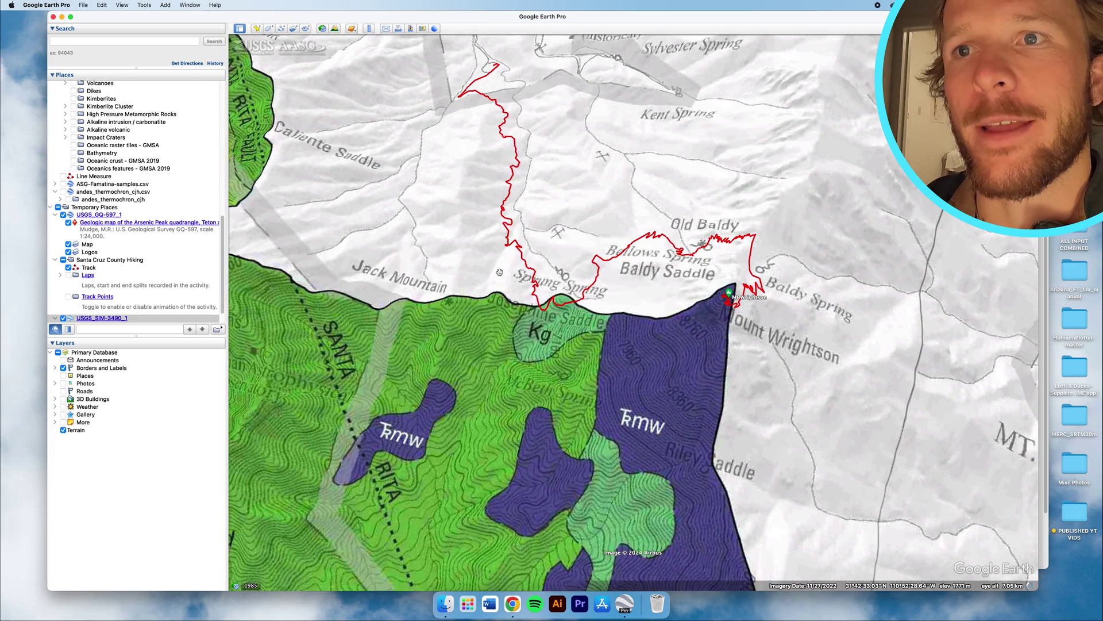
Zoom out from the track to a wider tilted view of the Santa Cruz basin map.
{"action": "scroll", "coordinate": [506, 356], "scroll_direction": "down", "scroll_amount": 3}
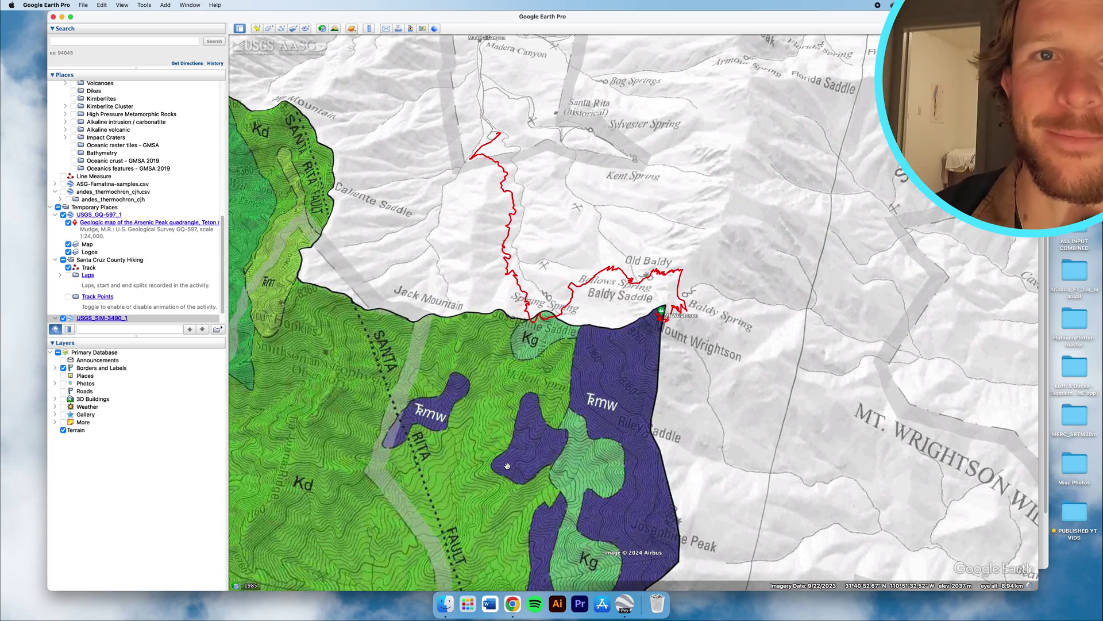
{"action": "scroll", "coordinate": [507, 466], "scroll_direction": "down", "scroll_amount": 5}
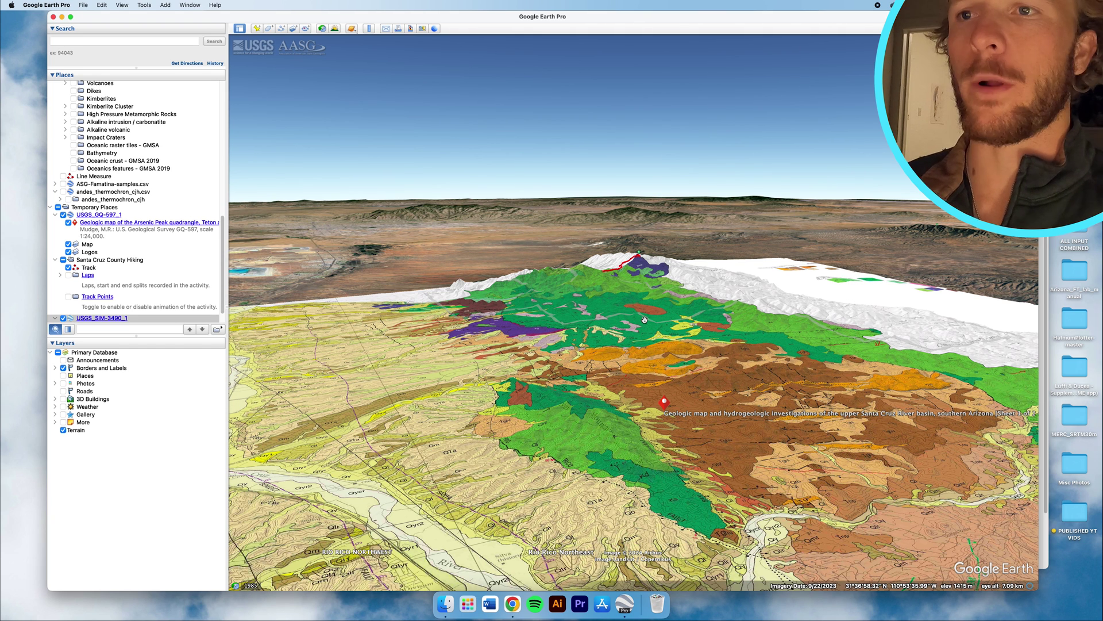
Tilt steeply toward the Mt Wrightson summit and zoom in and out around the peak.
{"action": "scroll", "coordinate": [655, 263], "scroll_direction": "up", "scroll_amount": 4}
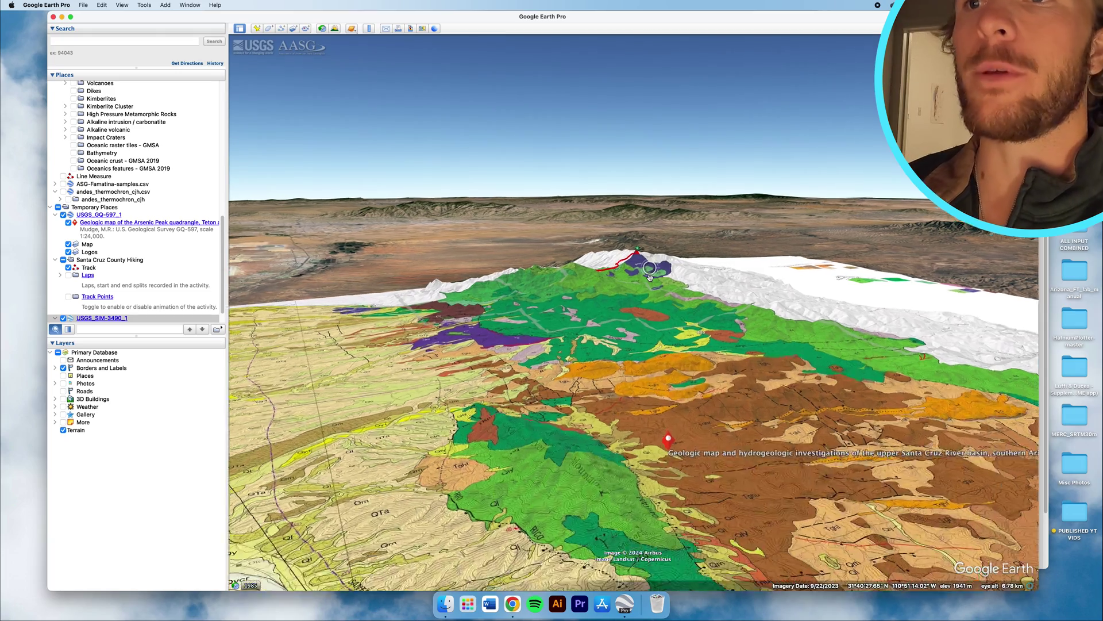
{"action": "middle_click_drag", "start_coordinate": [646, 270], "coordinate": [621, 229]}
{"action": "scroll", "coordinate": [620, 229], "scroll_direction": "up", "scroll_amount": 5}
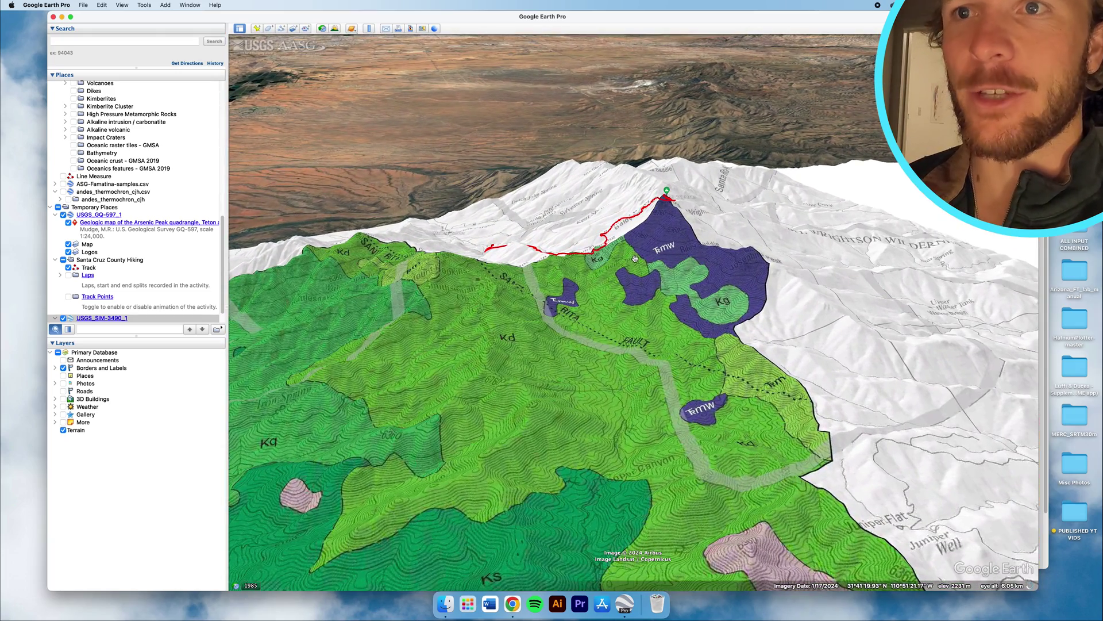
{"action": "scroll", "coordinate": [635, 259], "scroll_direction": "down", "scroll_amount": 5}
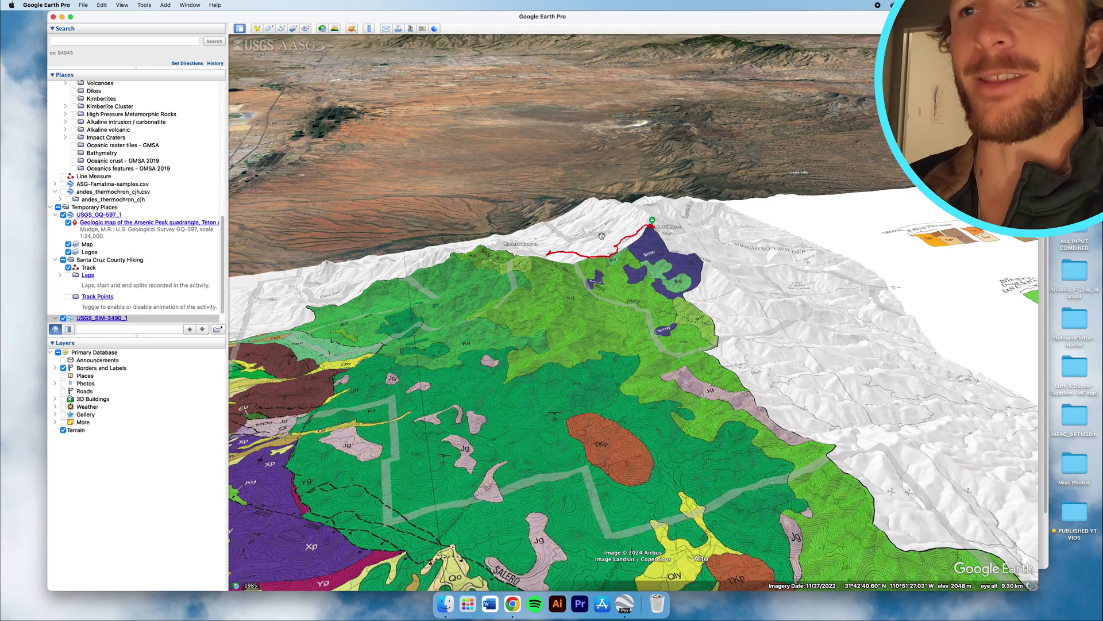
{"action": "scroll", "coordinate": [588, 232], "scroll_direction": "down", "scroll_amount": 3}
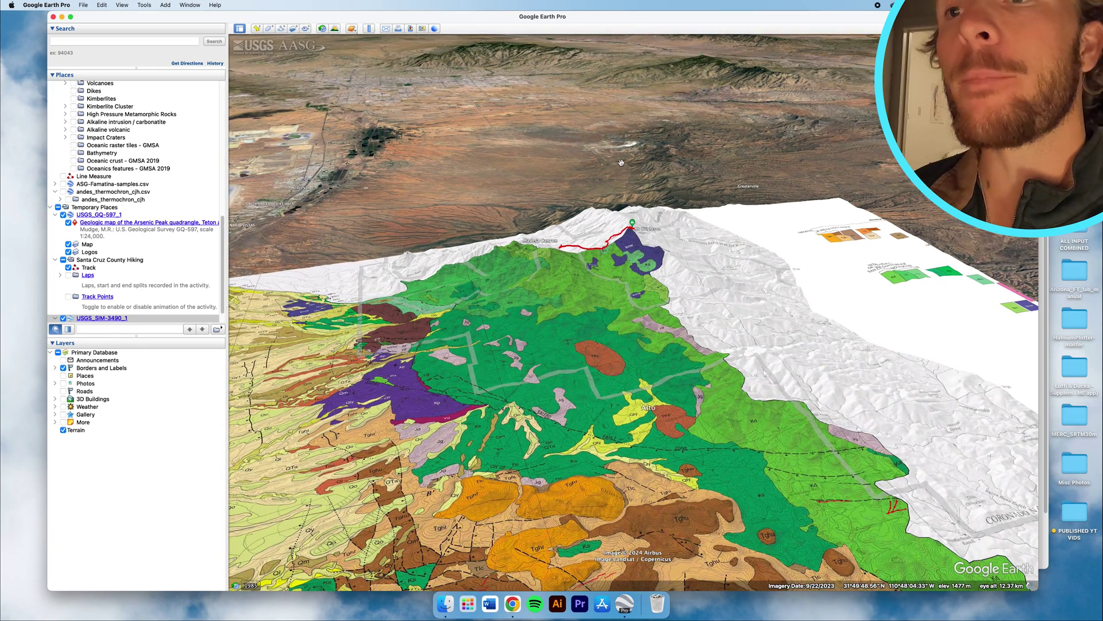
{"action": "scroll", "coordinate": [683, 208], "scroll_direction": "down", "scroll_amount": 3}
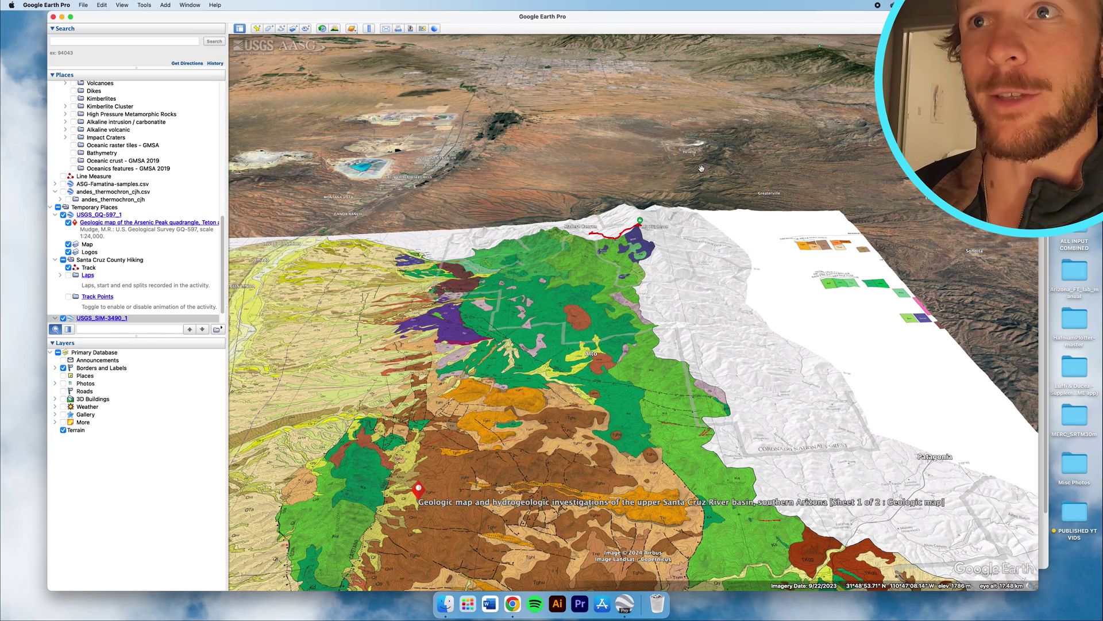
{"action": "scroll", "coordinate": [686, 143], "scroll_direction": "up", "scroll_amount": 3}
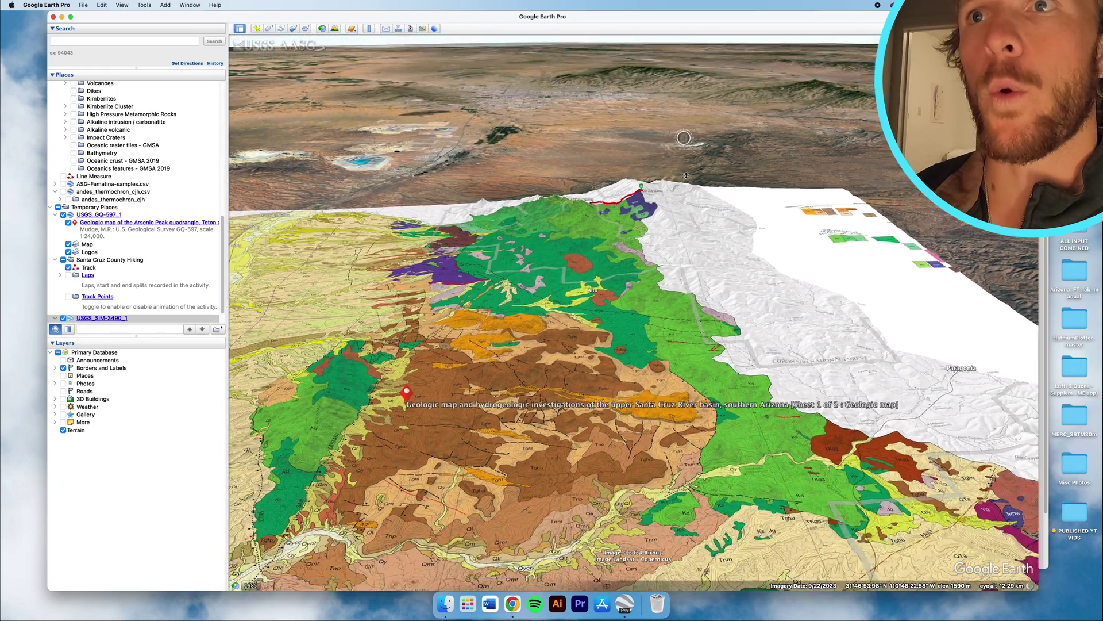
Tilt toward the horizon and fly north over Tucson to the Catalina Foothills.
{"action": "middle_click_drag", "start_coordinate": [686, 175], "coordinate": [685, 202]}
{"action": "left_click_drag", "start_coordinate": [638, 124], "coordinate": [567, 224]}
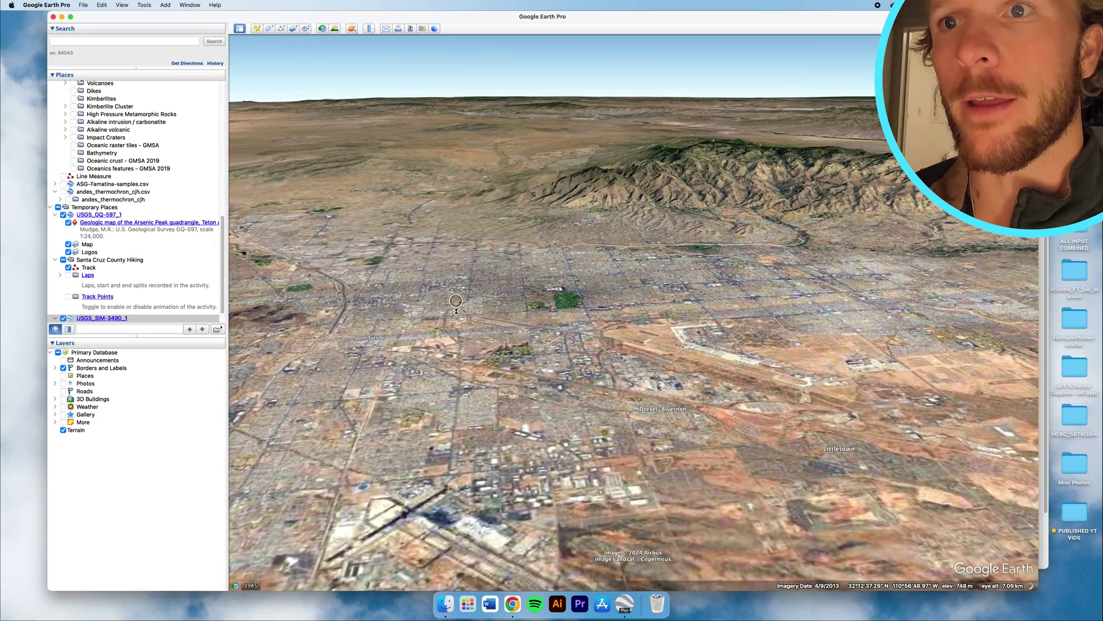
{"action": "middle_click_drag", "start_coordinate": [455, 301], "coordinate": [629, 325]}
{"action": "left_click_drag", "start_coordinate": [592, 223], "coordinate": [514, 263]}
Pan south past the airport and orbit the view toward the northwest over Tucson.
{"action": "scroll", "coordinate": [513, 263], "scroll_direction": "down", "scroll_amount": 5}
{"action": "left_click_drag", "start_coordinate": [560, 368], "coordinate": [543, 298]}
{"action": "middle_click_drag", "start_coordinate": [632, 286], "coordinate": [447, 225]}
{"action": "middle_click_drag", "start_coordinate": [678, 189], "coordinate": [535, 144]}
{"action": "left_click_drag", "start_coordinate": [554, 275], "coordinate": [540, 379]}
{"action": "middle_click_drag", "start_coordinate": [581, 88], "coordinate": [581, 96]}
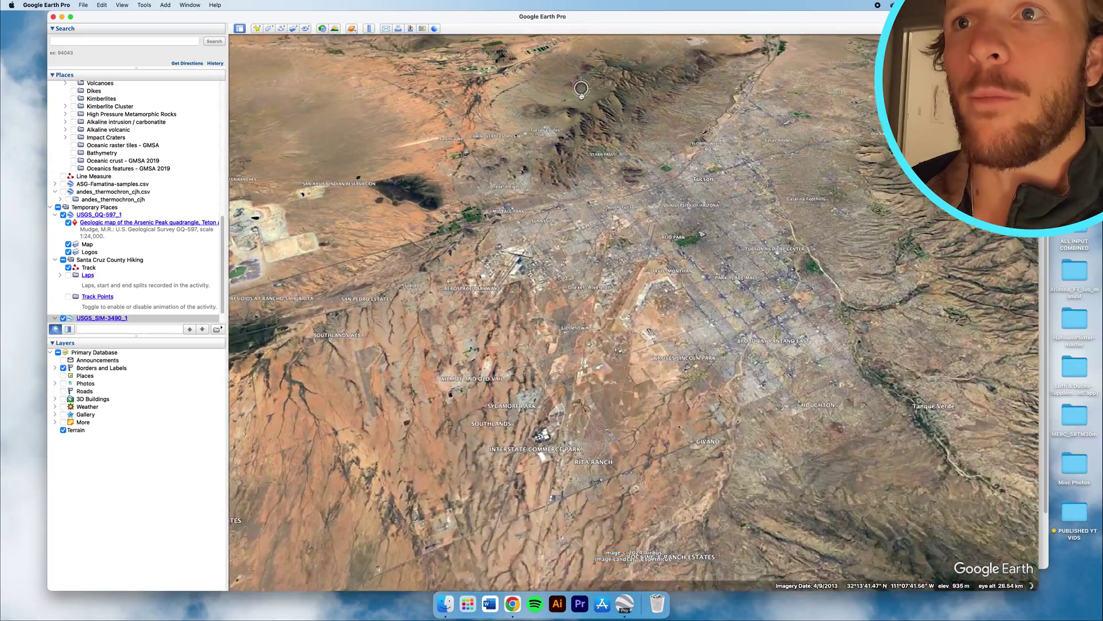
Tilt low over southwest Tucson's Holiday Isle and Mission Creek, Tucson Mountains behind.
{"action": "scroll", "coordinate": [581, 92], "scroll_direction": "up", "scroll_amount": 10}
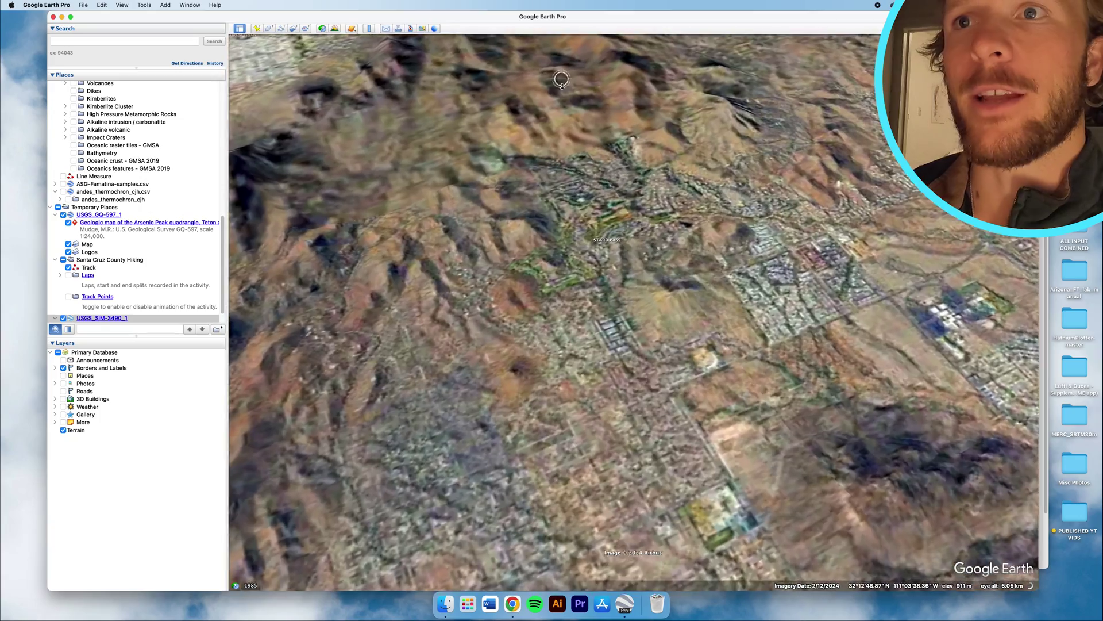
{"action": "middle_click_drag", "start_coordinate": [561, 86], "coordinate": [660, 126]}
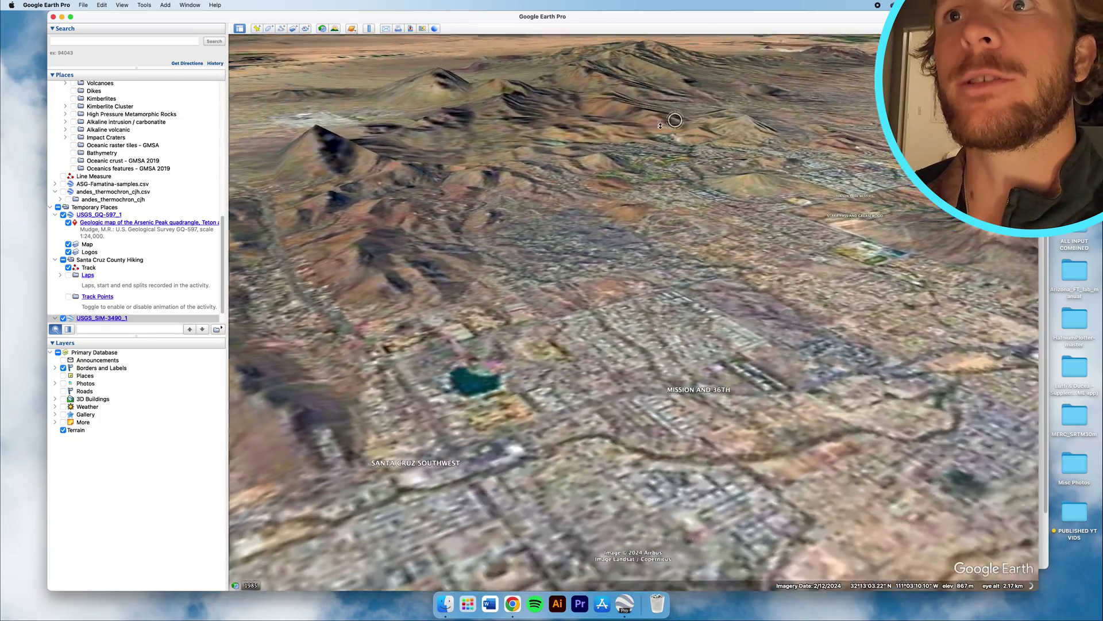
{"action": "scroll", "coordinate": [660, 126], "scroll_direction": "up", "scroll_amount": 3}
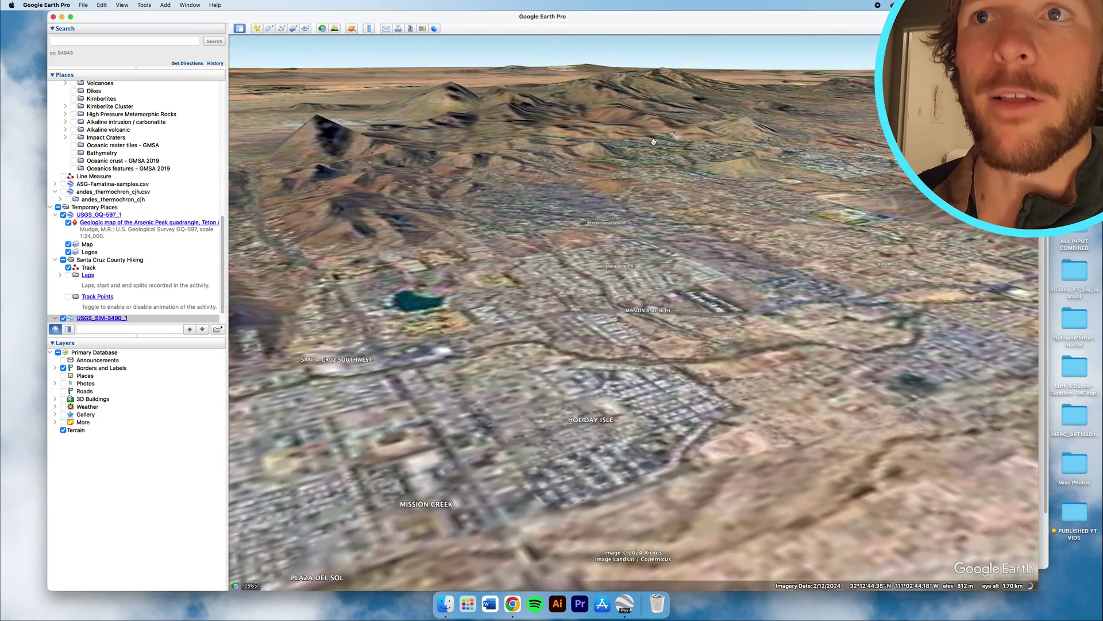
{"action": "scroll", "coordinate": [653, 142], "scroll_direction": "down", "scroll_amount": 4}
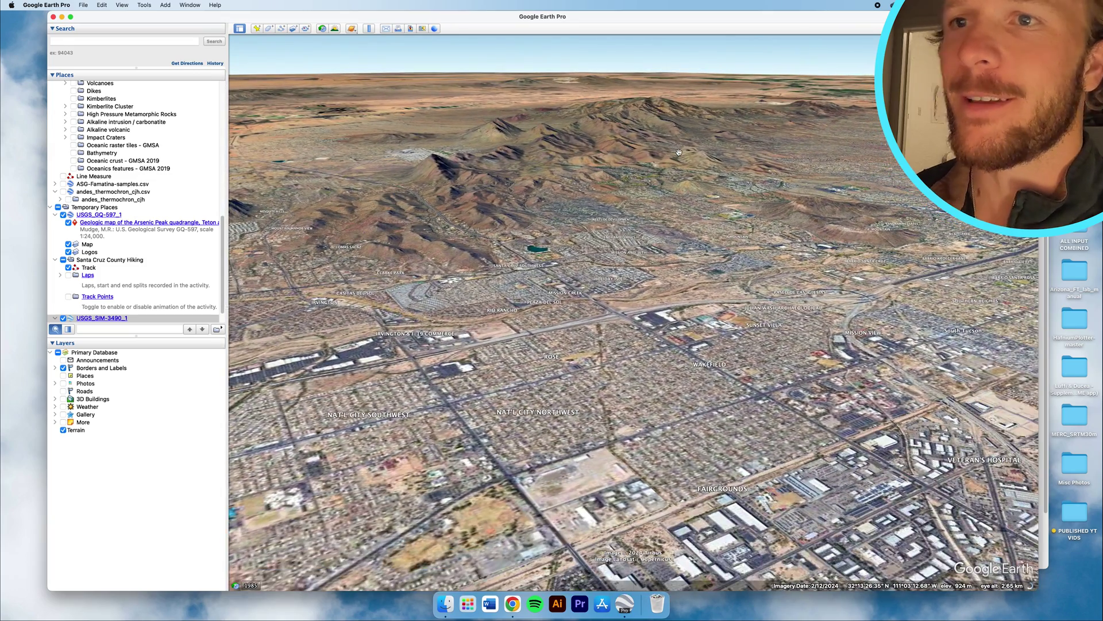